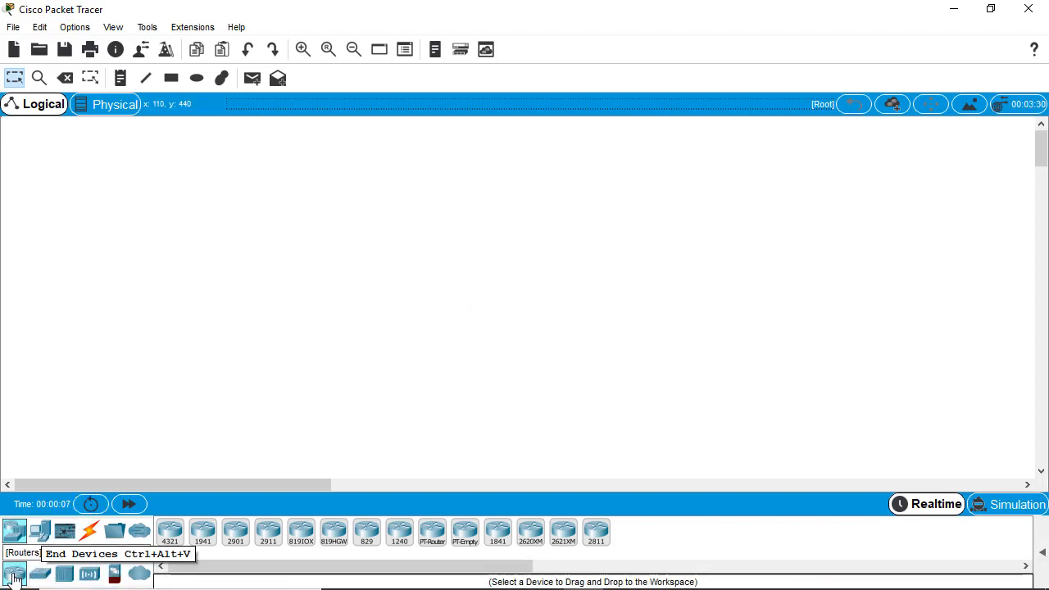
- Place a 2811 router at the top-left and a 2950T-24 switch below it
click(596, 537)
click(75, 183)
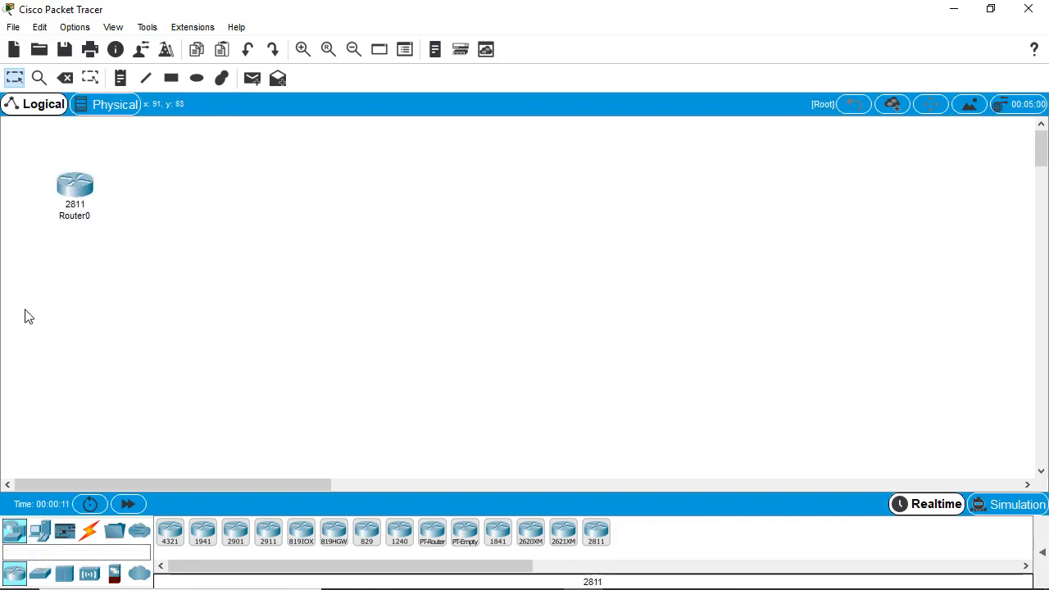
click(40, 573)
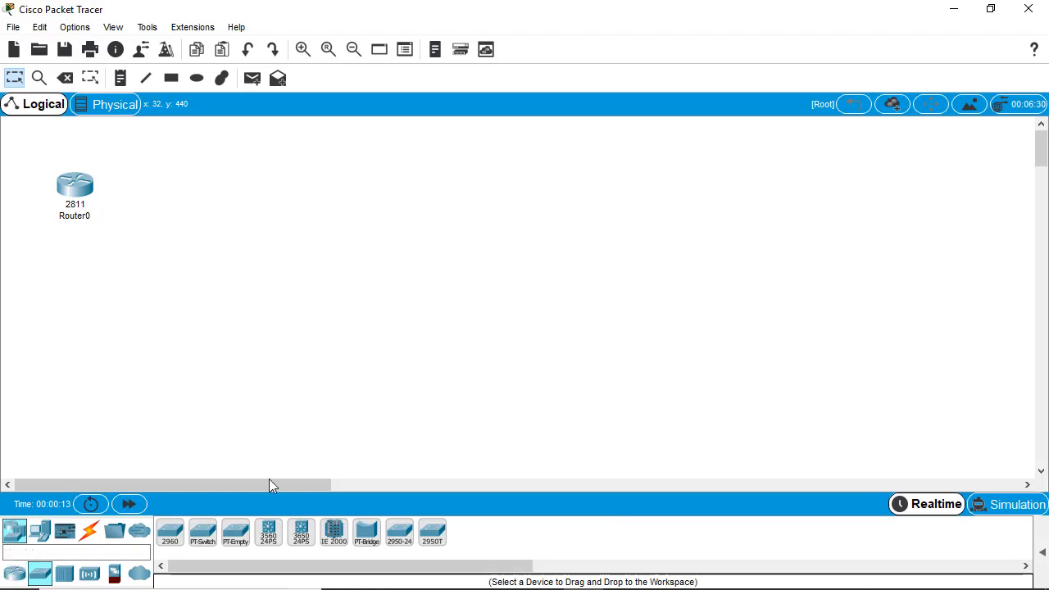
click(433, 534)
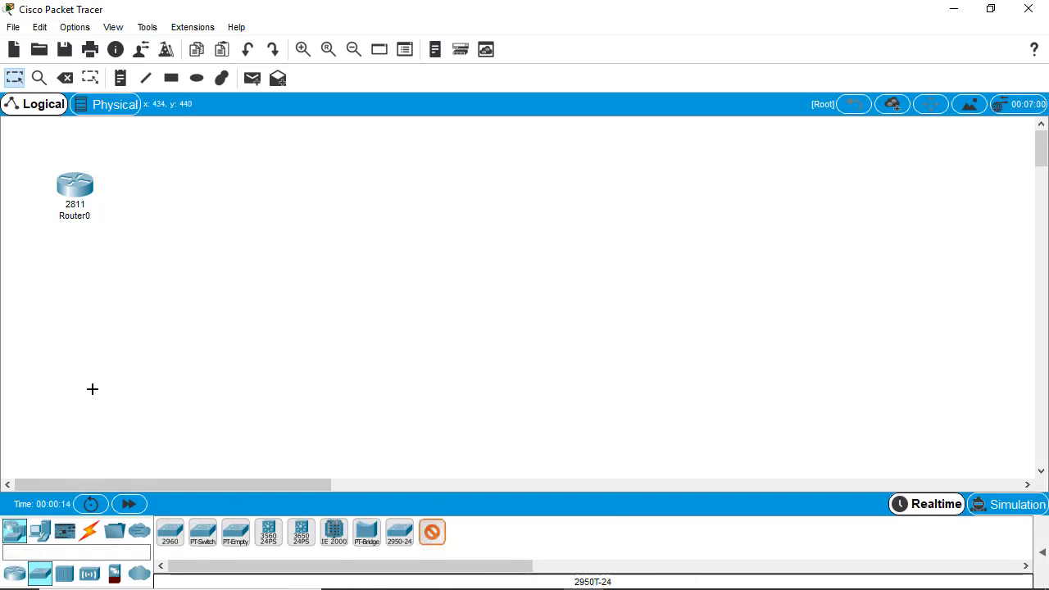
click(69, 312)
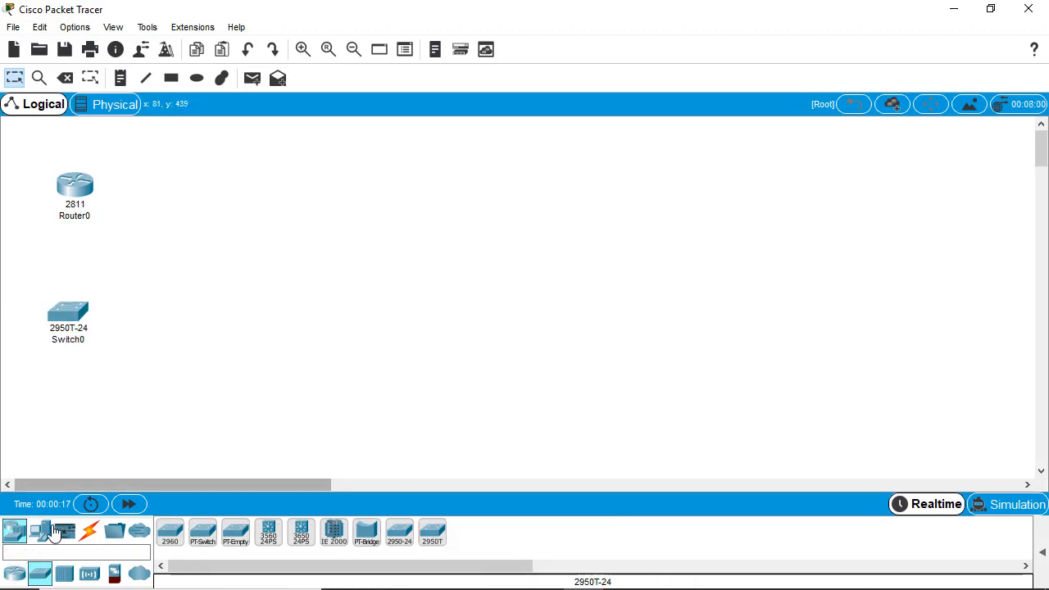
- Add two laptops, one right of the router and one right of the switch
click(38, 535)
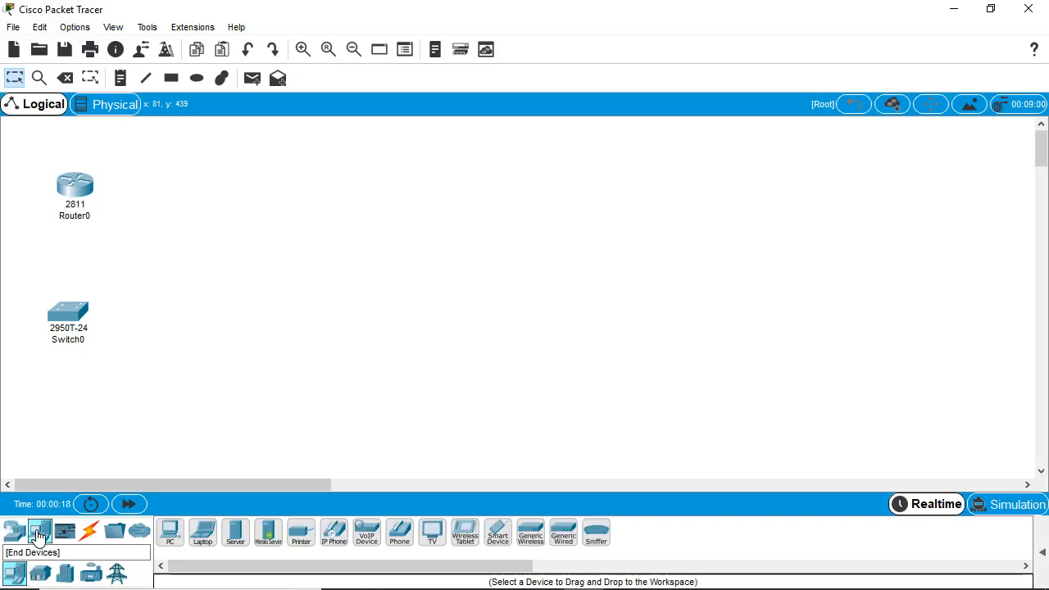
click(208, 546)
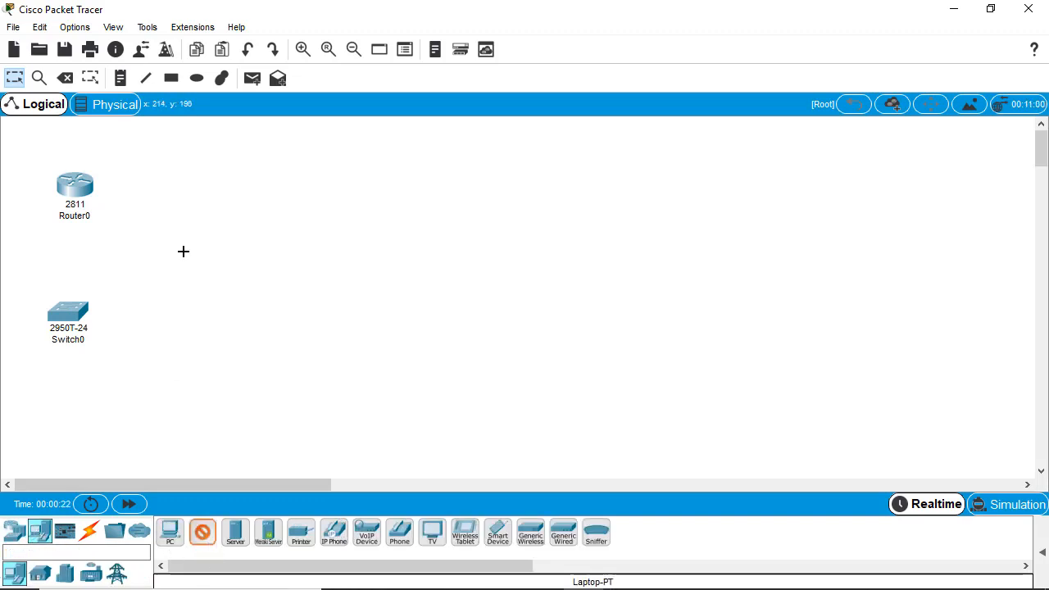
click(248, 181)
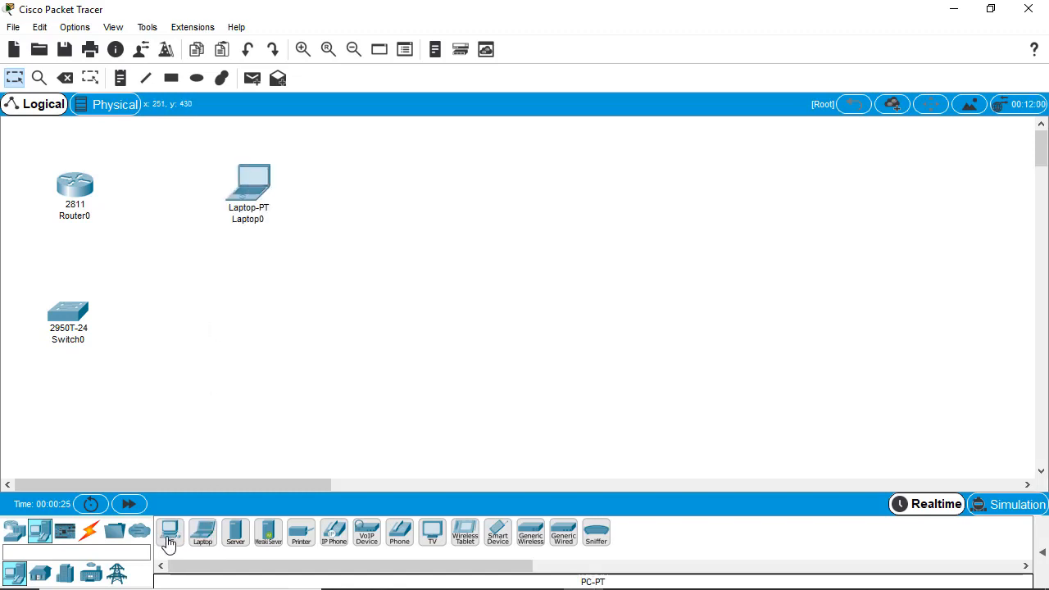
drag(208, 541, 245, 303)
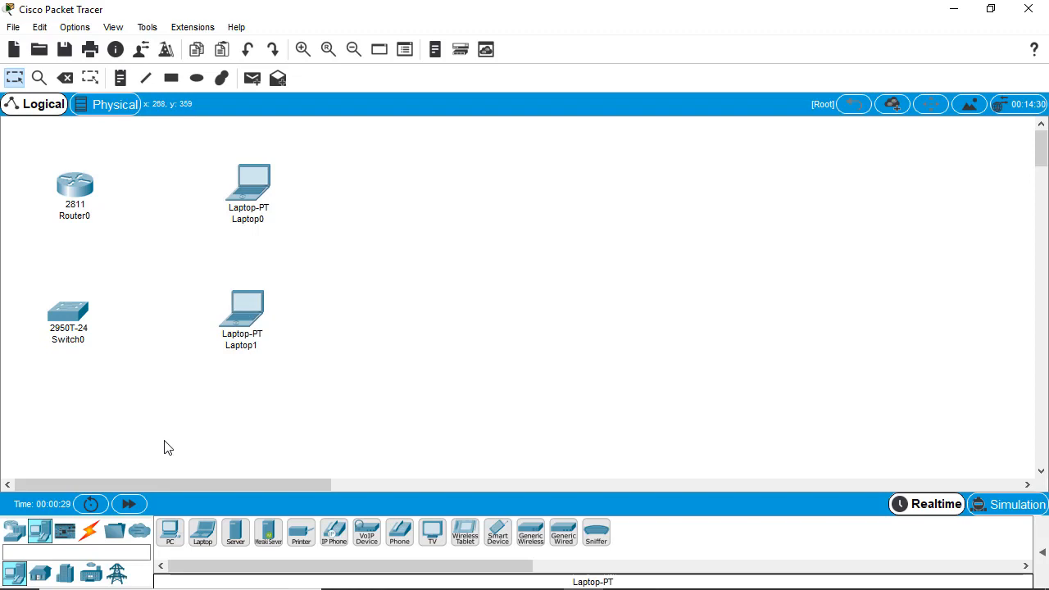
click(92, 531)
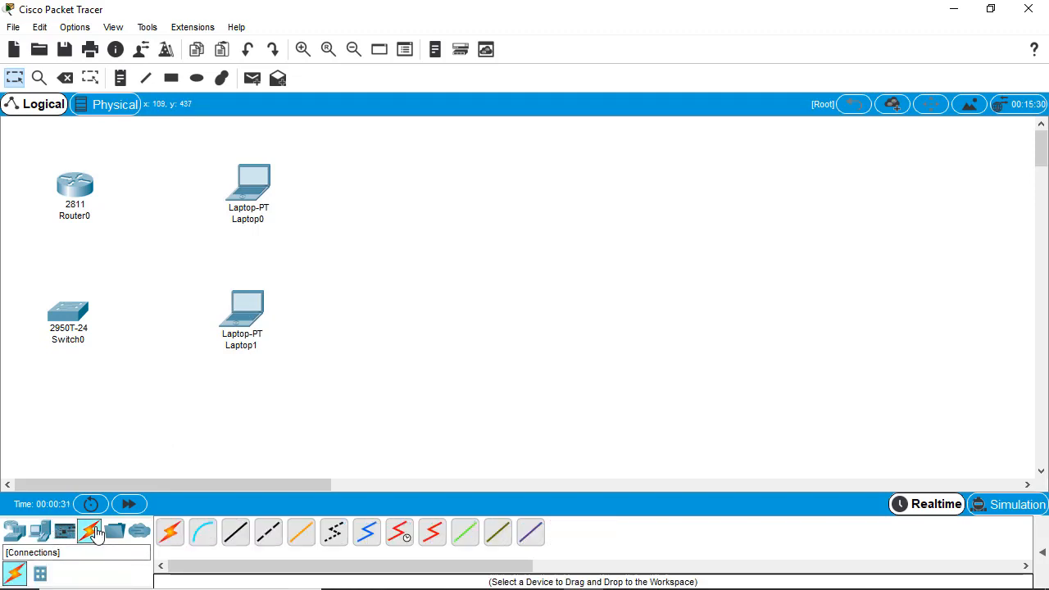
- Connect a console cable from Router0's Console port to Laptop0's RS 232 port
click(205, 534)
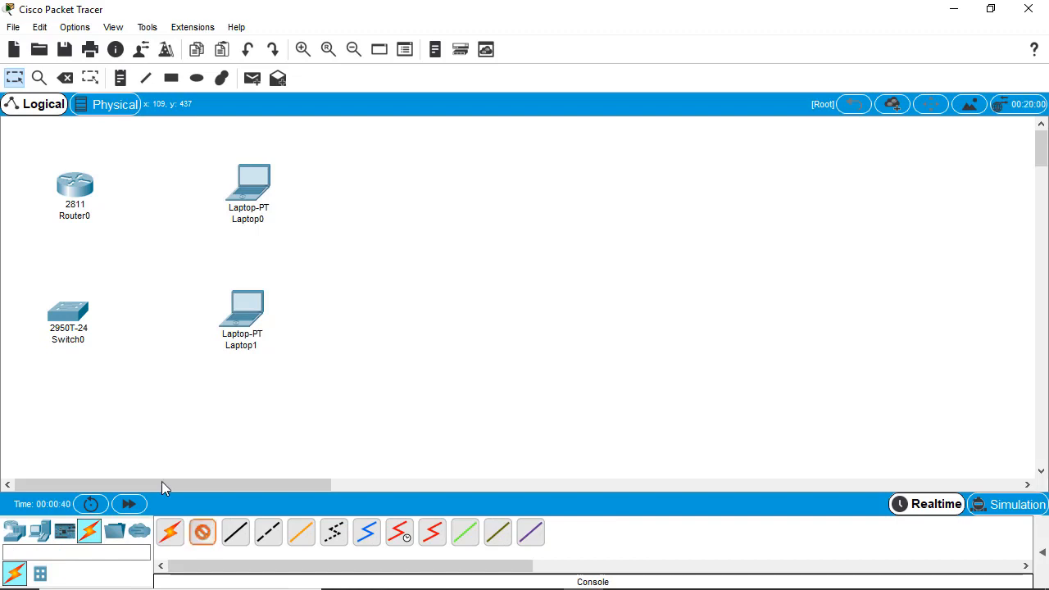
click(73, 195)
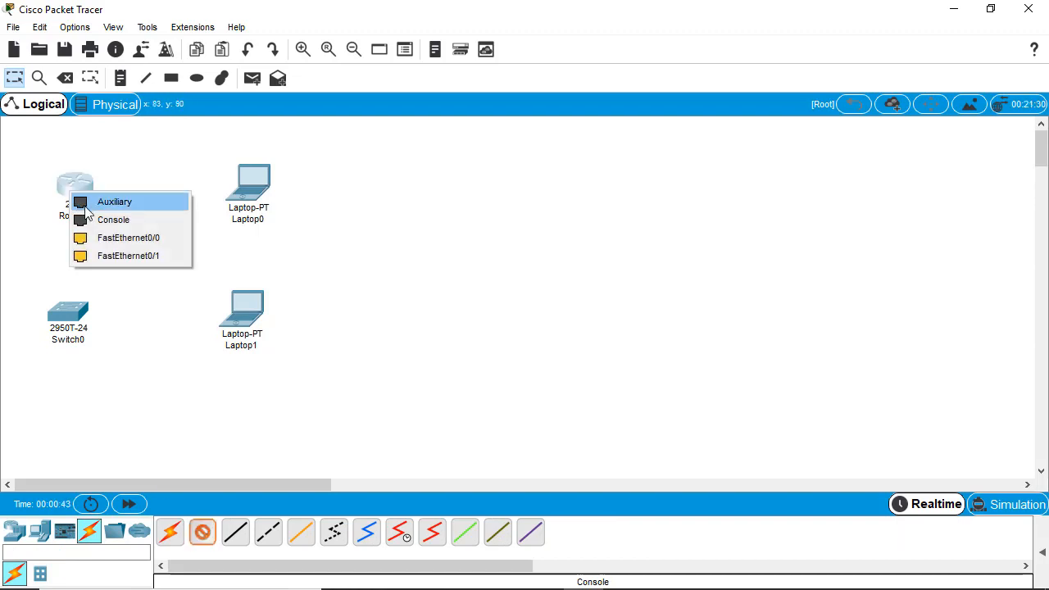
click(138, 218)
click(253, 187)
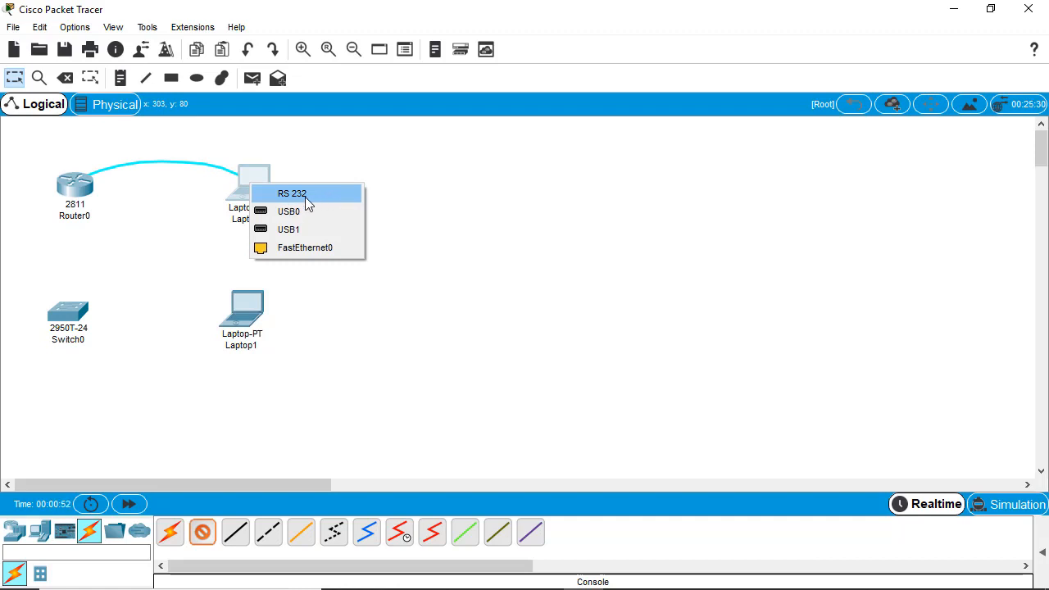
click(305, 197)
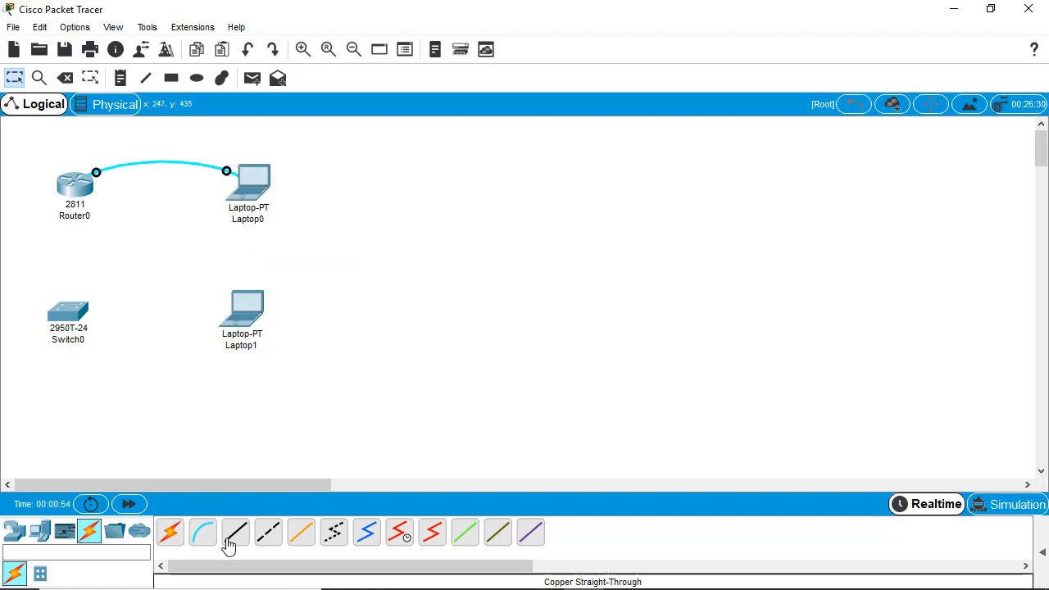
- Connect a console cable from Switch0's Console port to Laptop1's RS 232 port
click(202, 537)
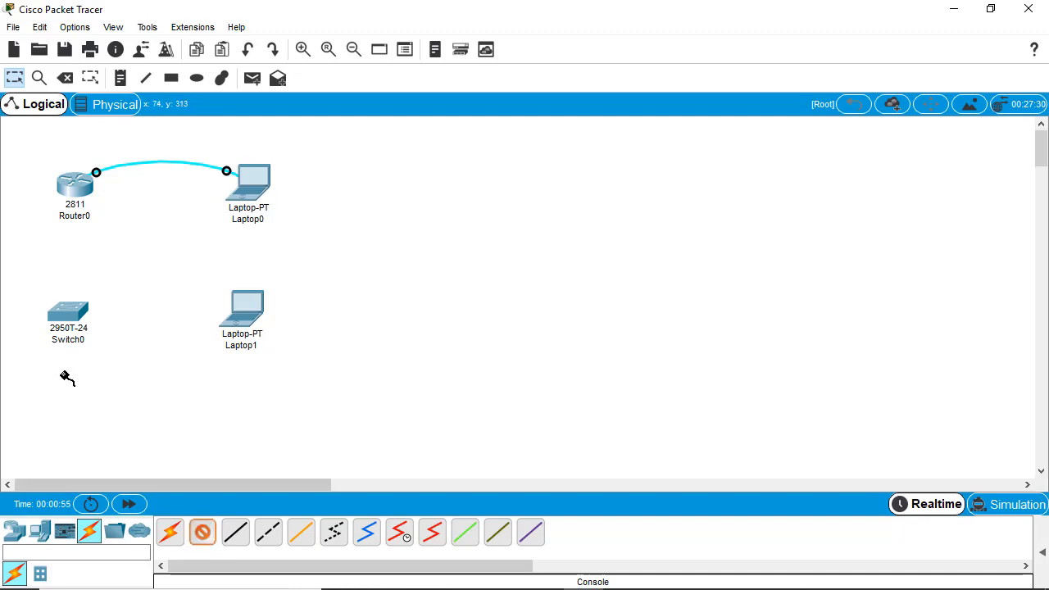
click(80, 310)
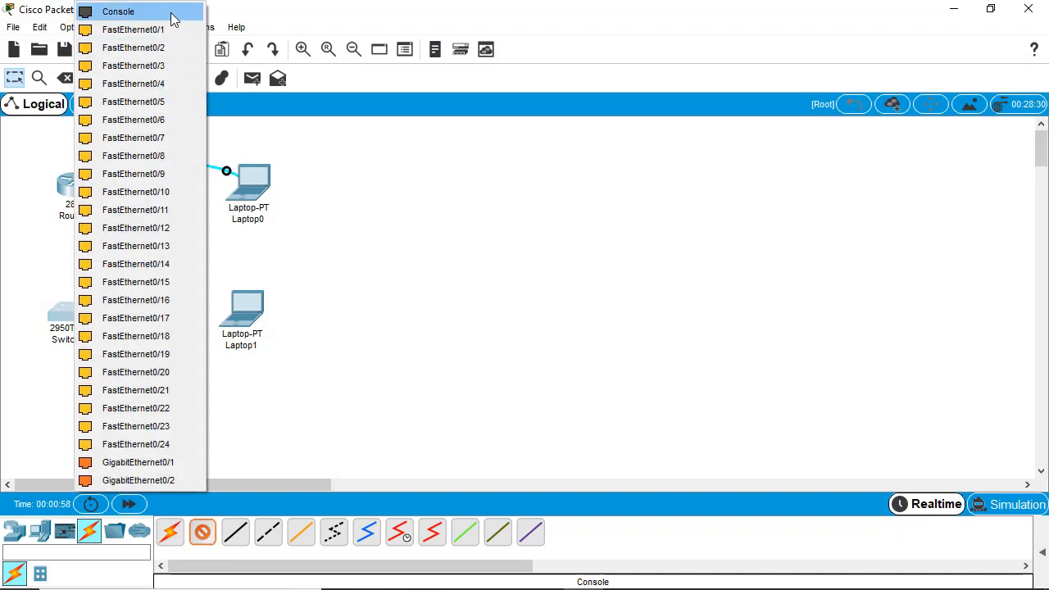
click(171, 10)
click(256, 315)
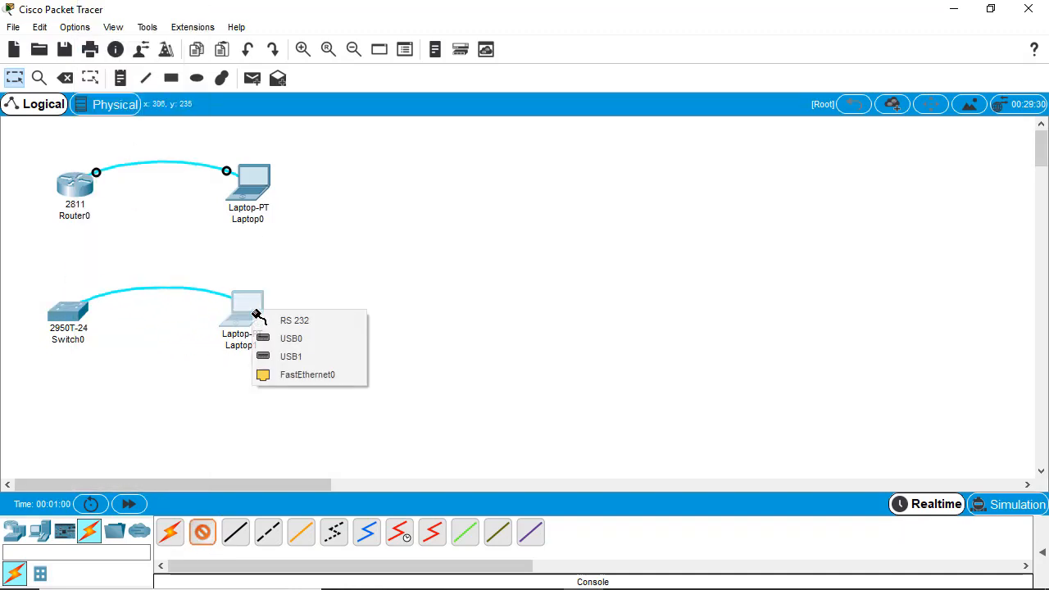
click(295, 321)
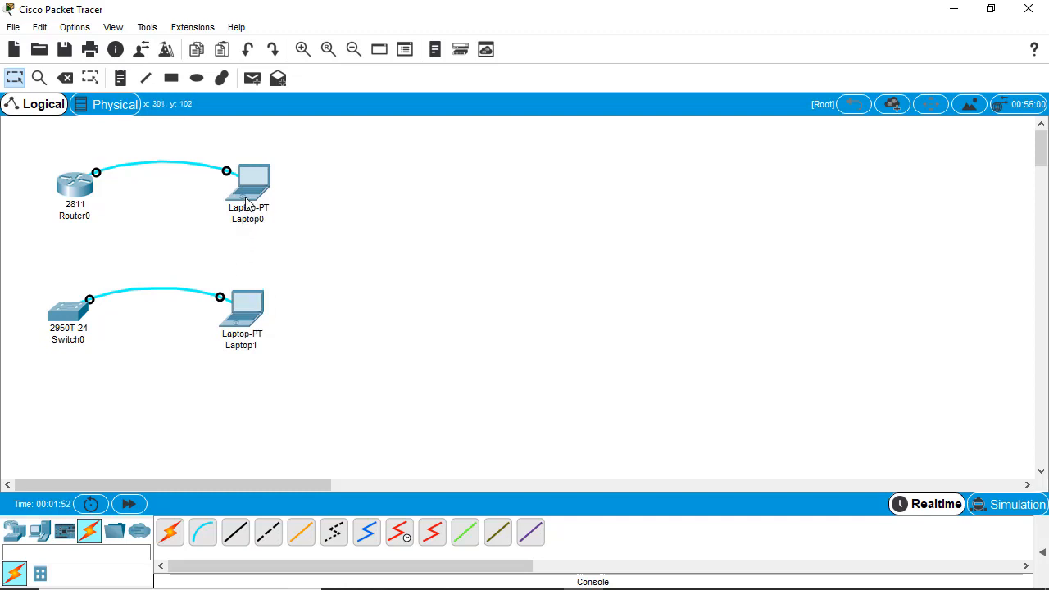
mouse_move(240, 195)
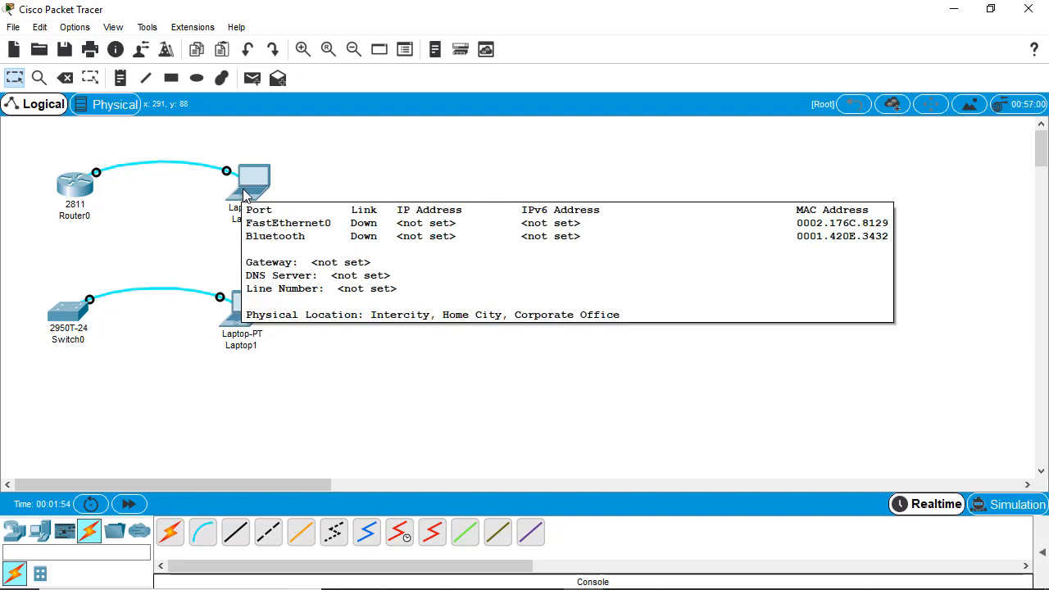
- Start Laptop0's Terminal with default 9600/8/None/1/None settings to reach Router0's console
double_click(250, 194)
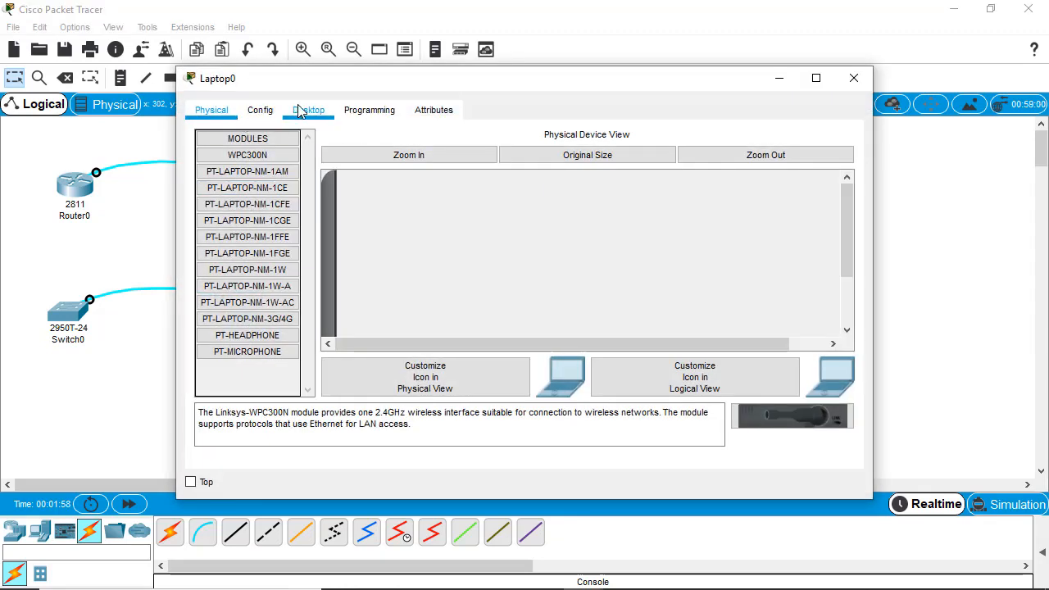
drag(304, 92, 456, 105)
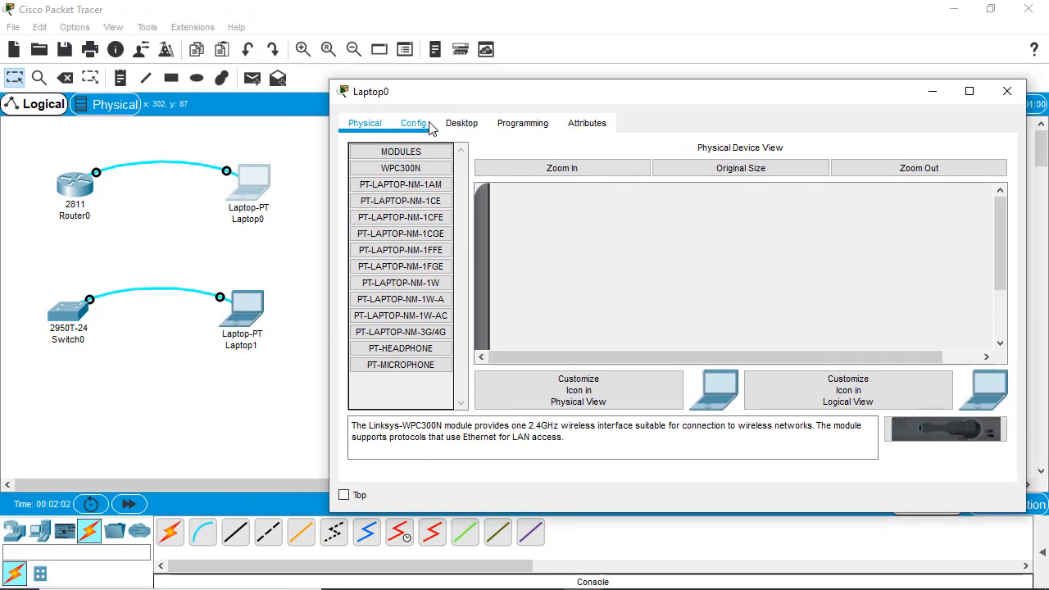
click(461, 125)
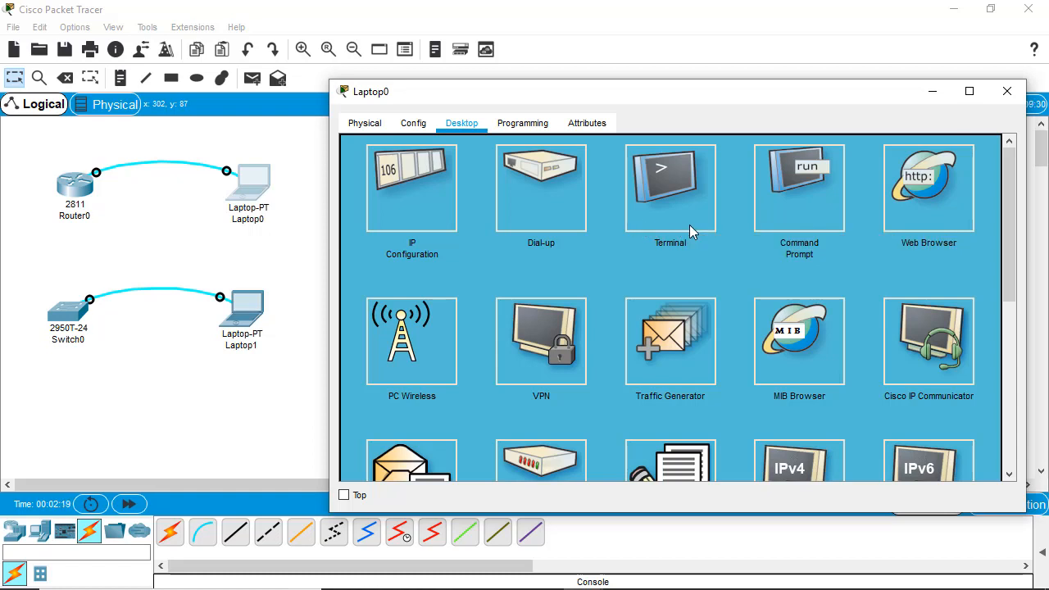
click(690, 225)
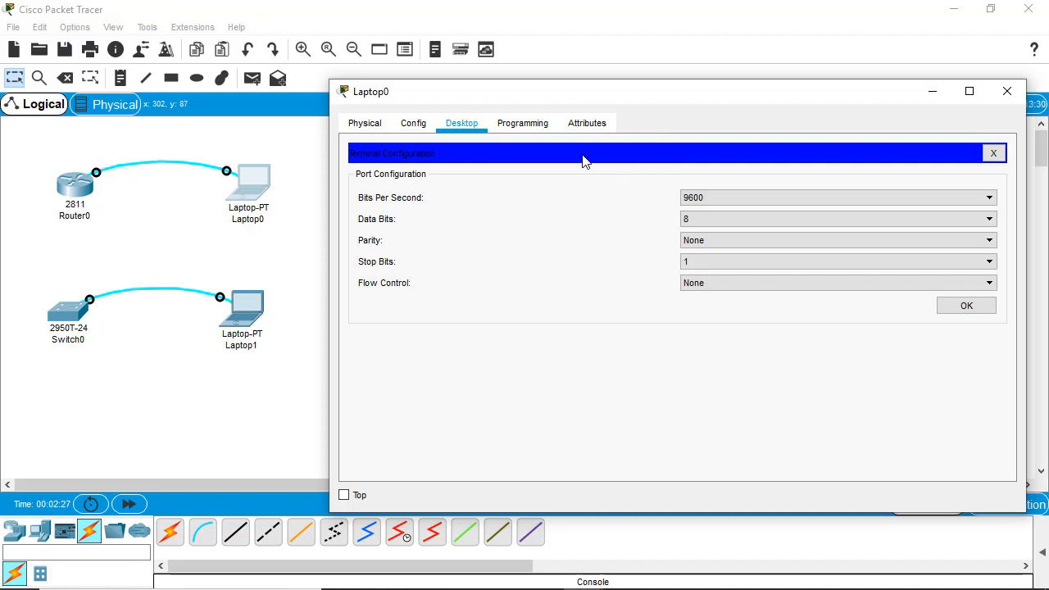
click(994, 154)
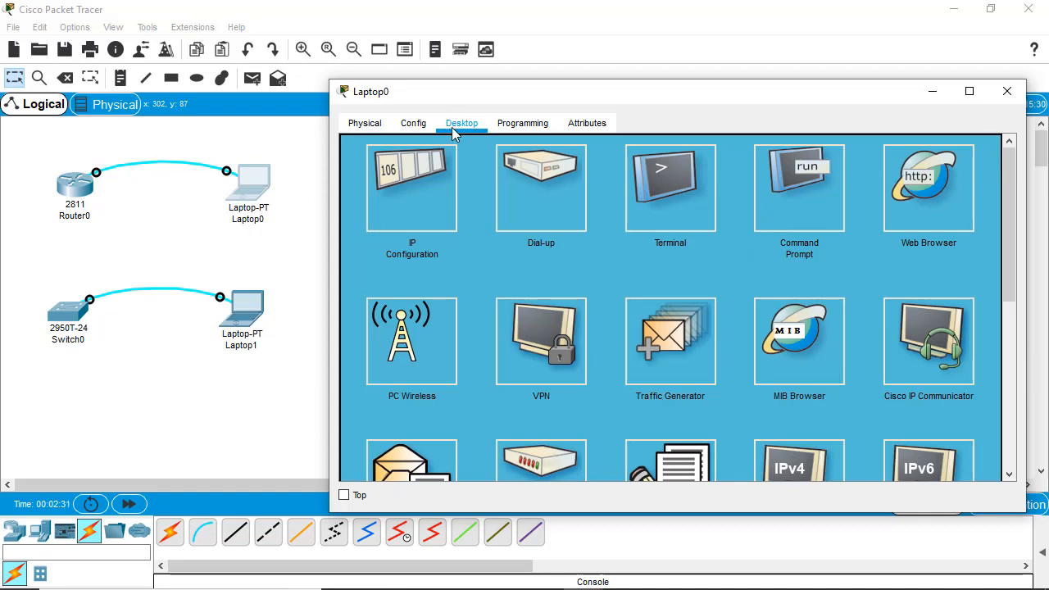
click(674, 220)
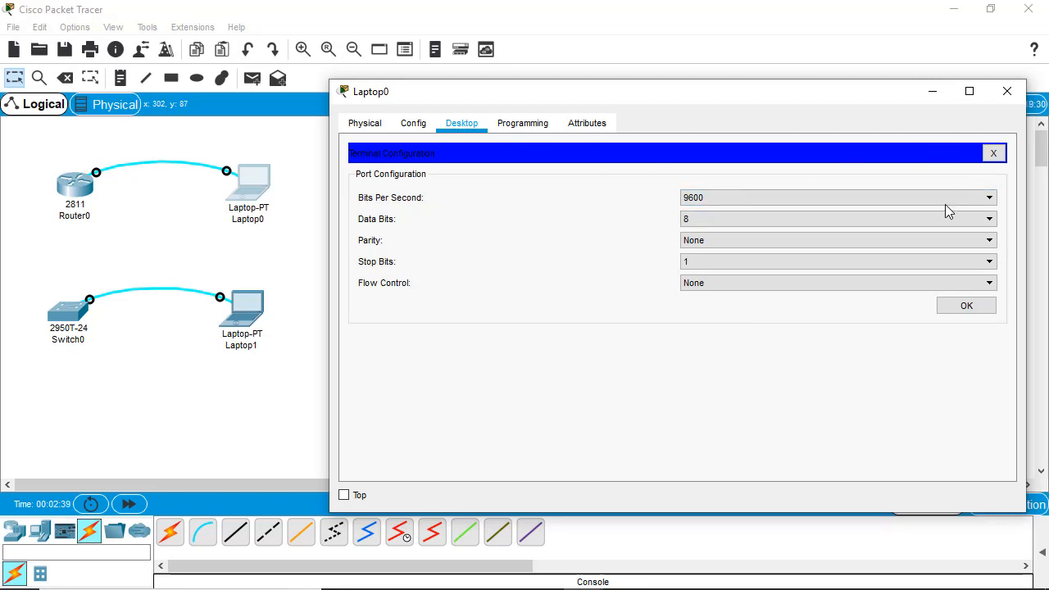
click(962, 315)
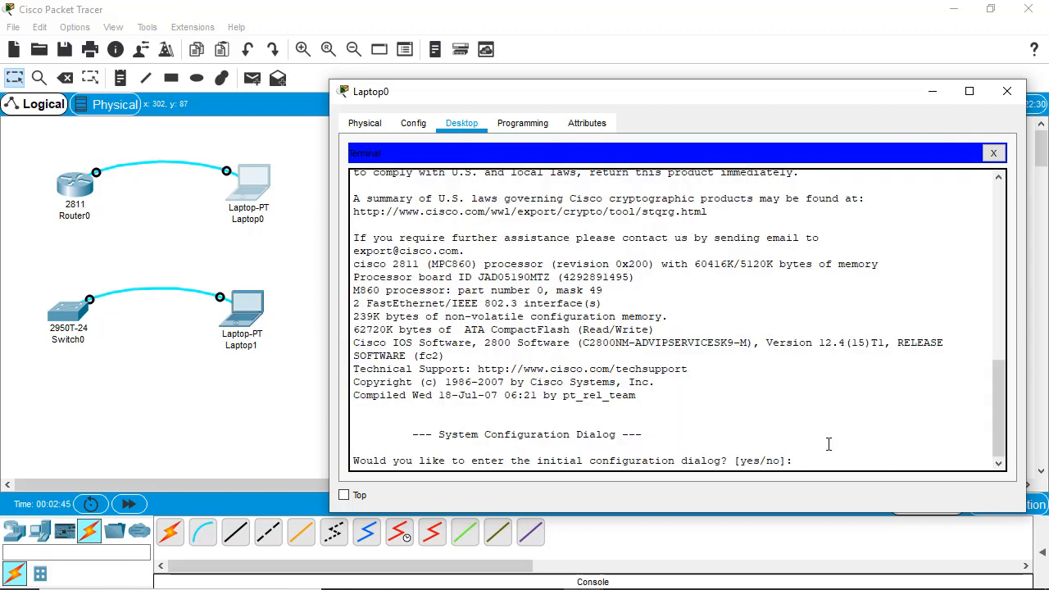
- Answer no to the router's initial configuration dialog, then move from Laptop0's window to Laptop1's
text(no)
key(Return)
key(Return)
key(Return)
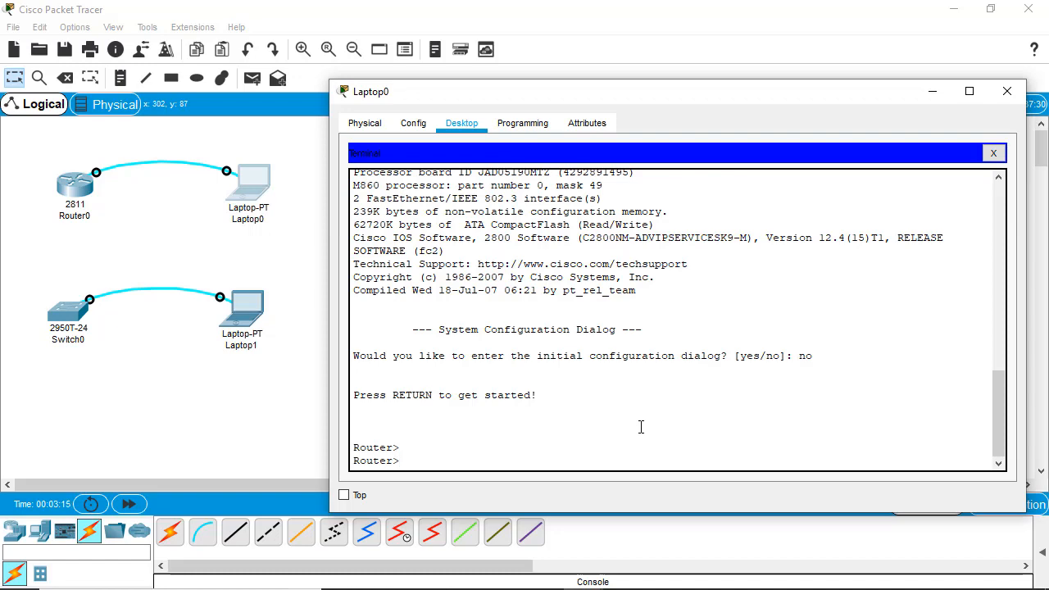
click(1007, 92)
click(261, 324)
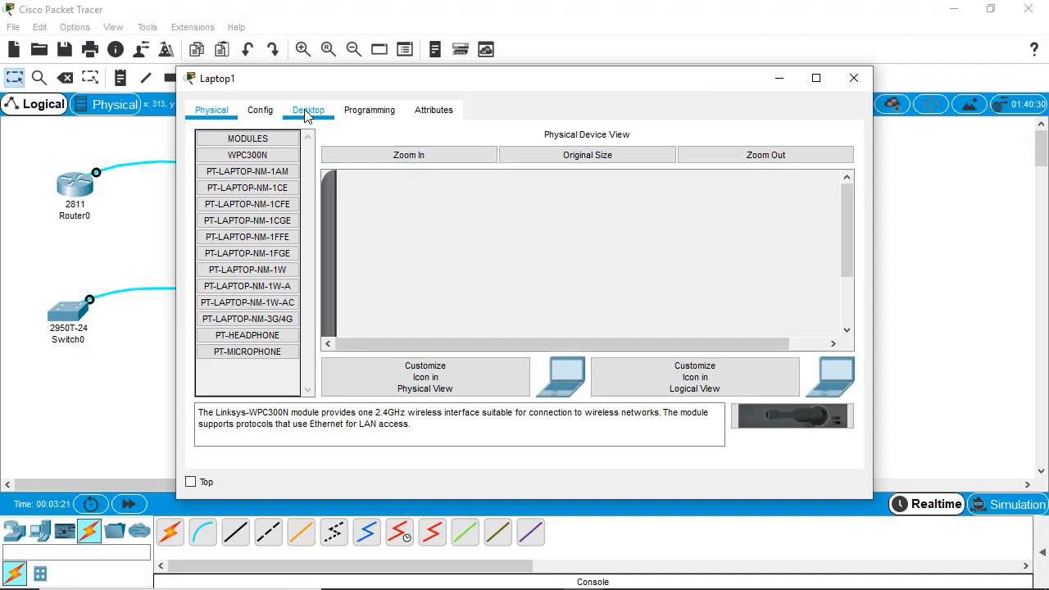
- Connect Laptop1's Terminal to Switch0 at 9600 baud, reach Switch>, and move the window right
click(307, 115)
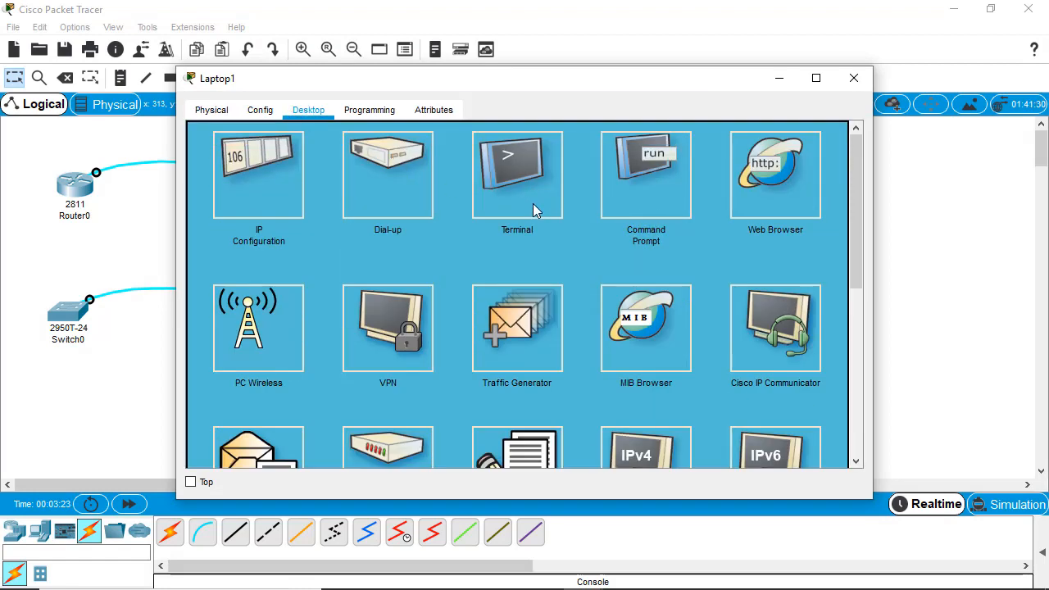
click(533, 204)
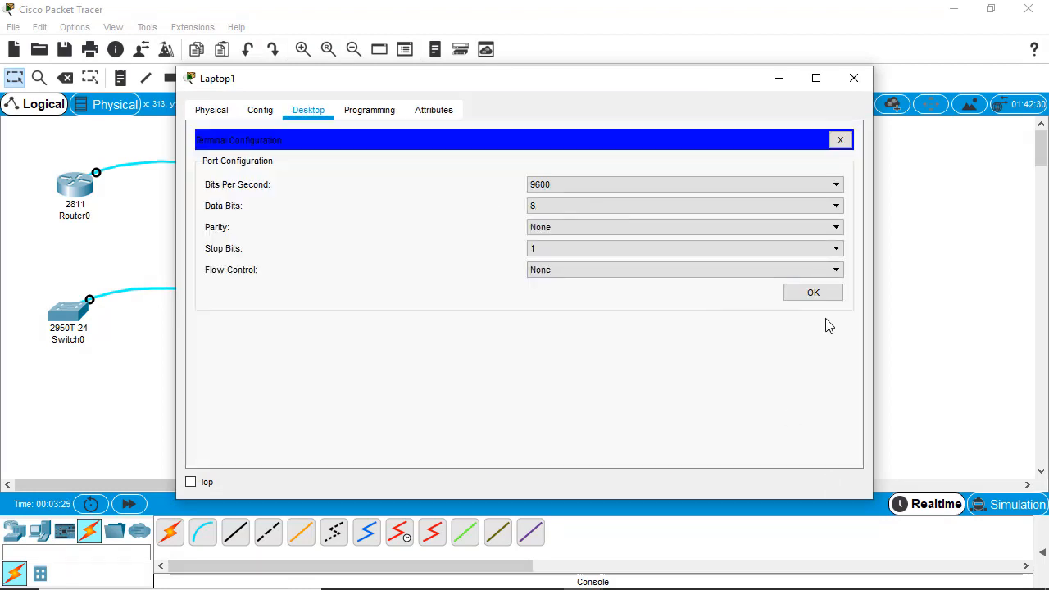
click(811, 294)
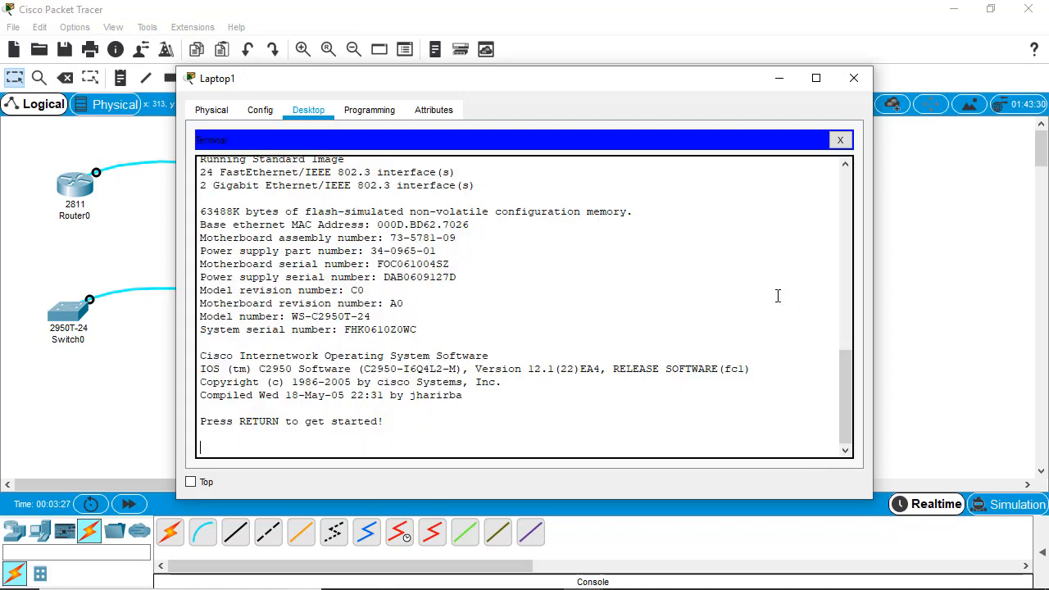
key(Return)
key(Return)
key(Return)
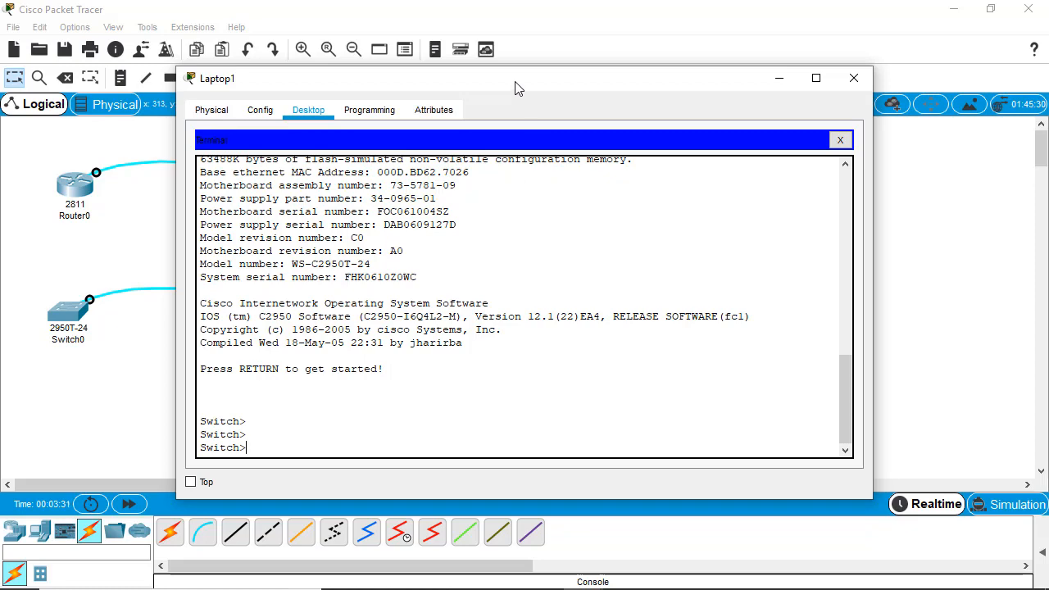
drag(515, 88, 642, 87)
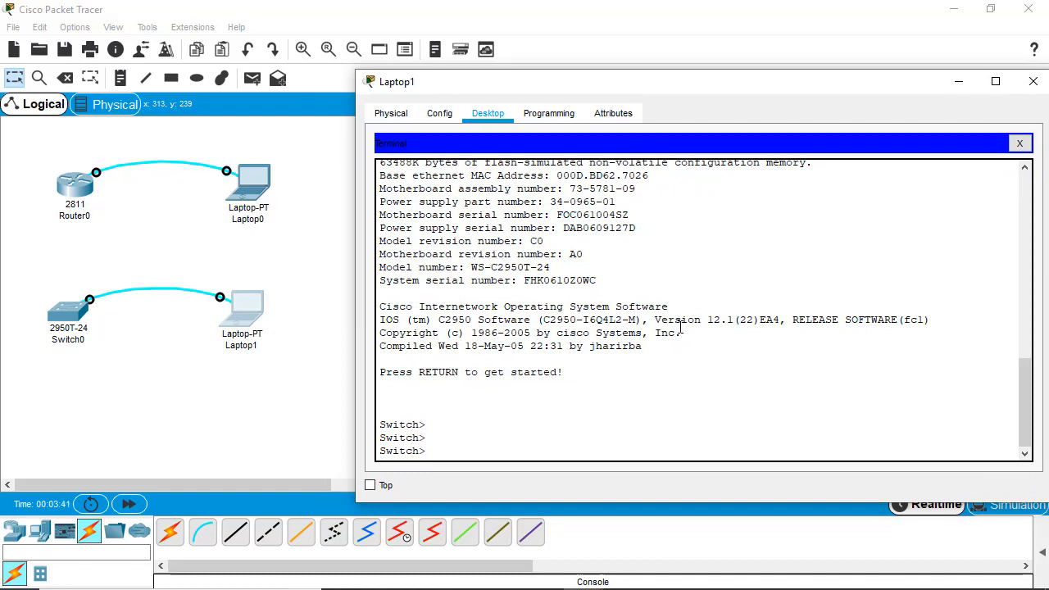
- Run enable, configure terminal and line console 0 on the switch, then issue login
text(enable)
key(Return)
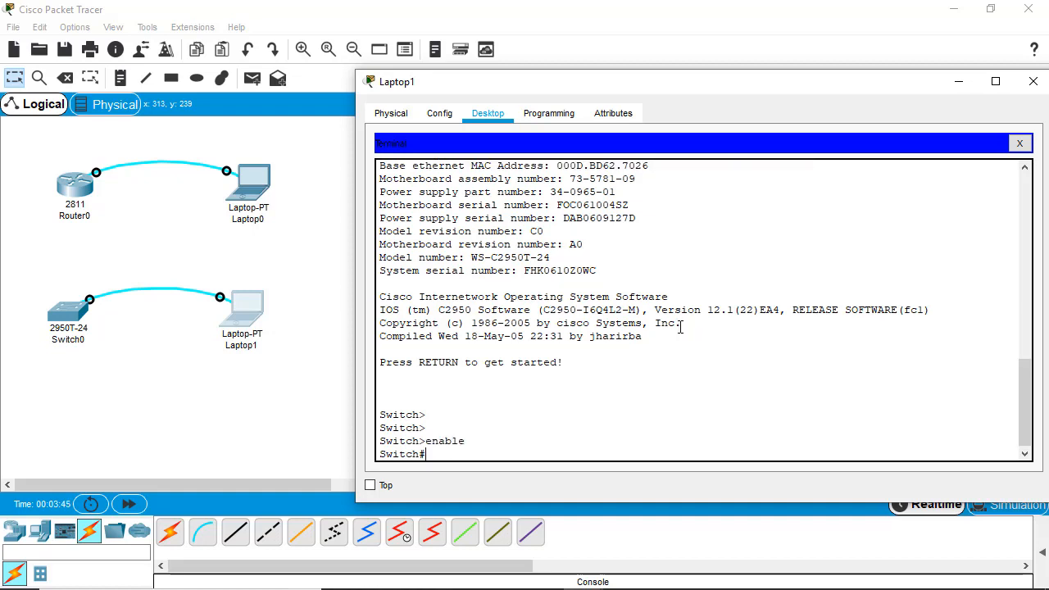
text(configure terminal)
key(Return)
text(line)
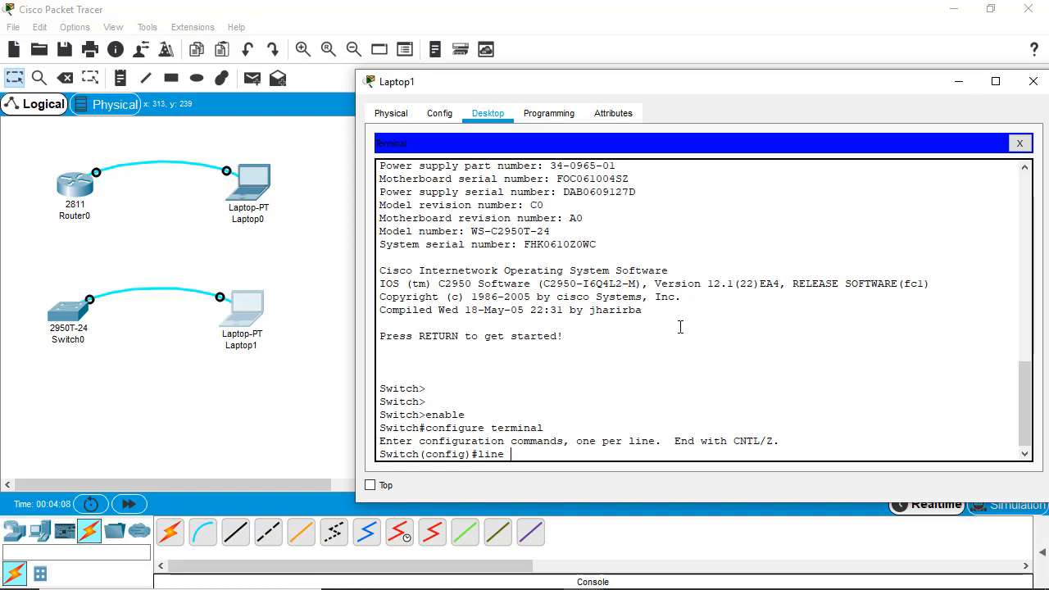
text(console 0)
key(Return)
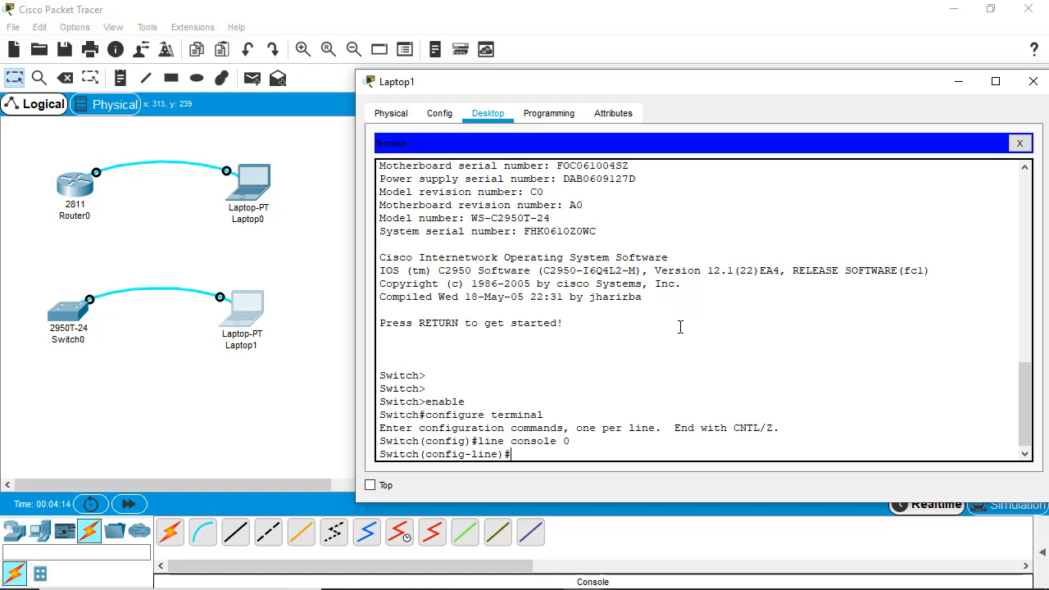
text(login)
key(Return)
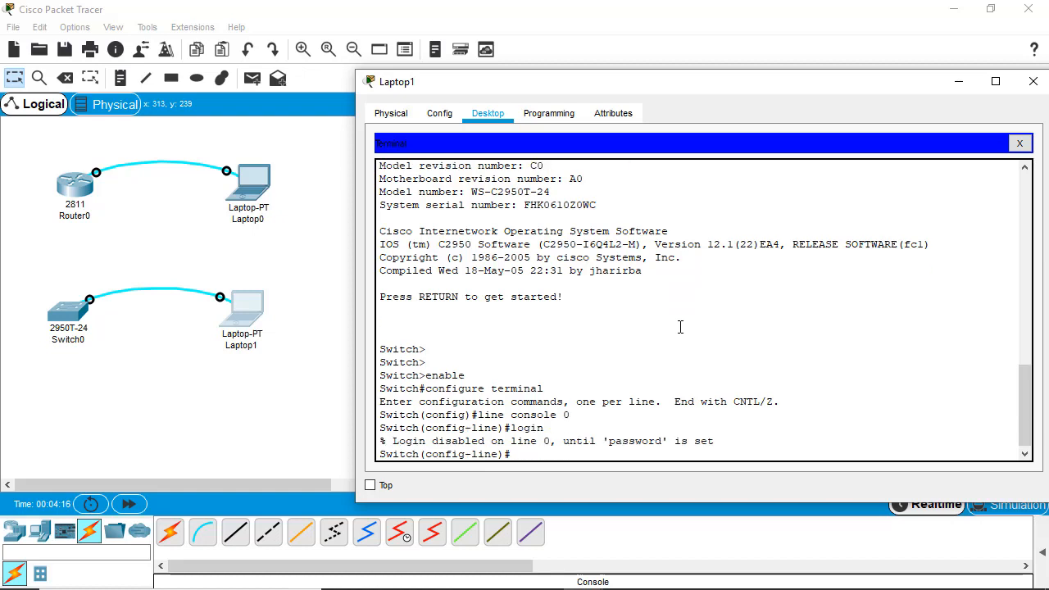
- Set the console line password and run login again on the switch
text(password consolepass@1234)
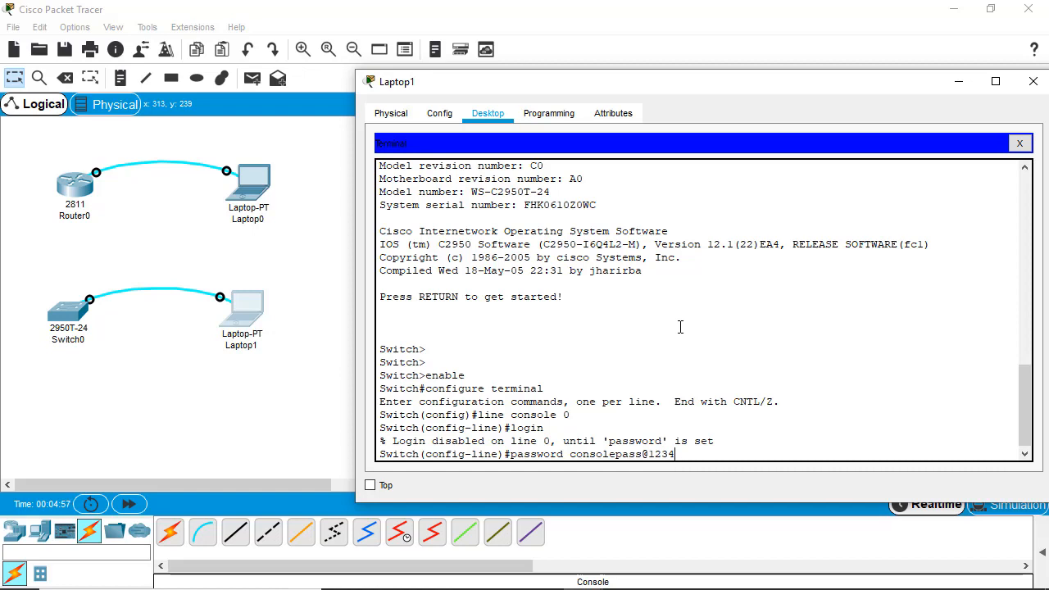
key(Return)
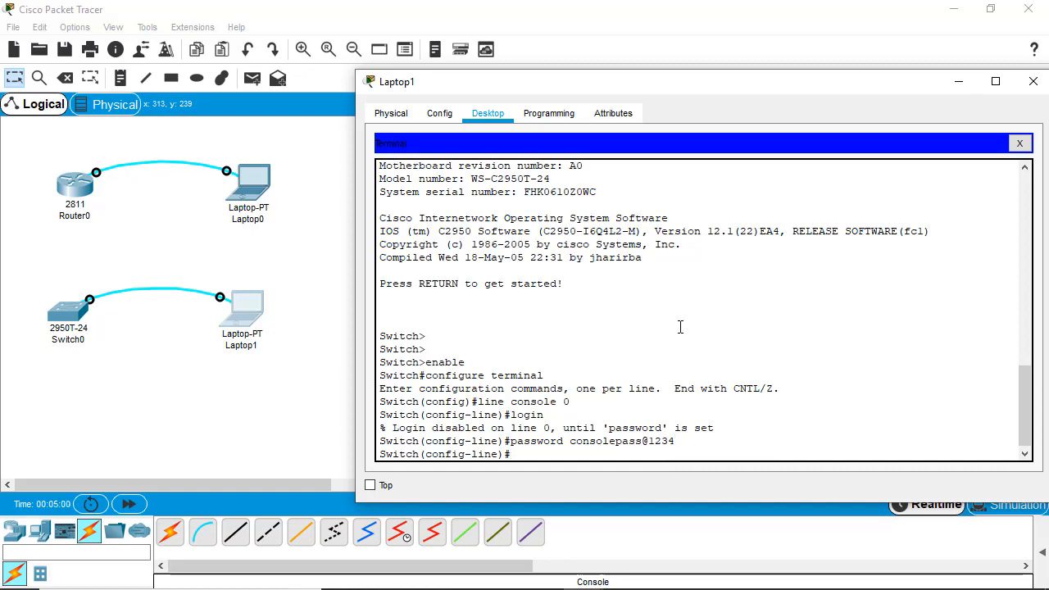
text(login)
key(Return)
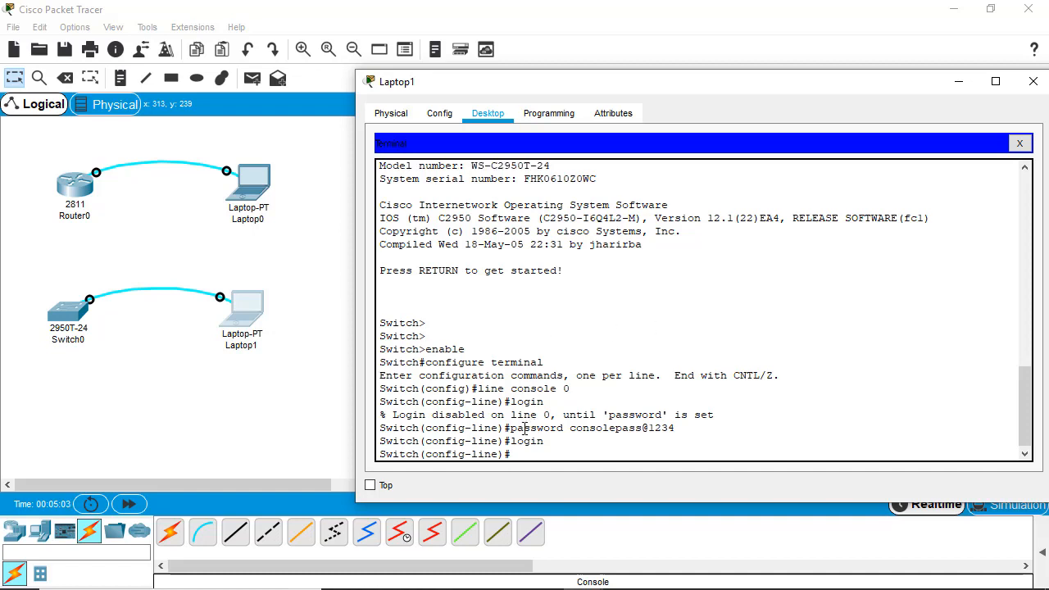
- Highlight the Login disabled warning and the password and login commands in the terminal output
drag(512, 402, 732, 415)
click(597, 402)
double_click(525, 427)
click(603, 428)
drag(380, 416, 746, 413)
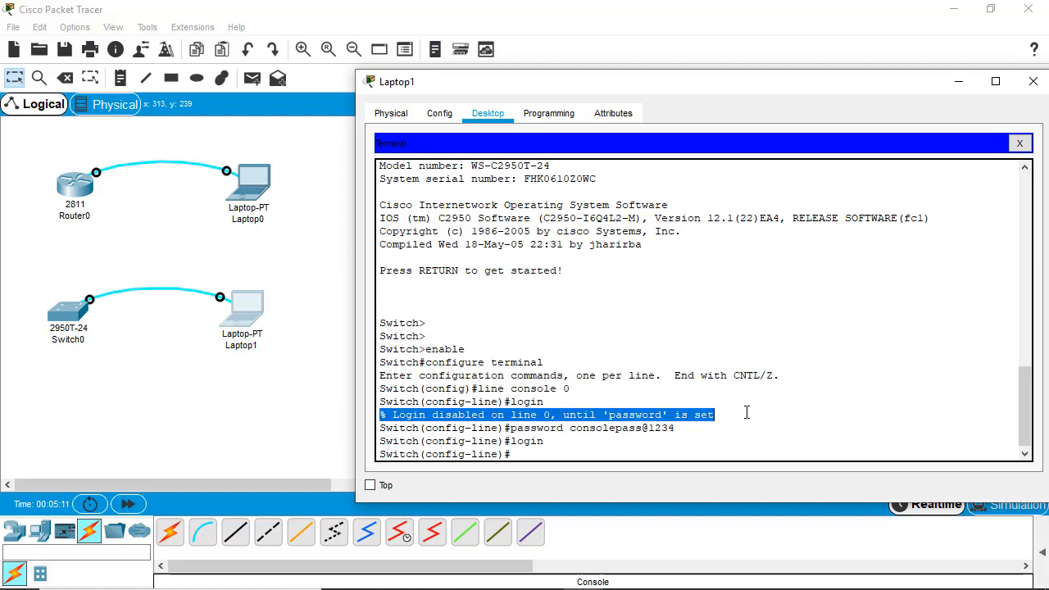
click(746, 414)
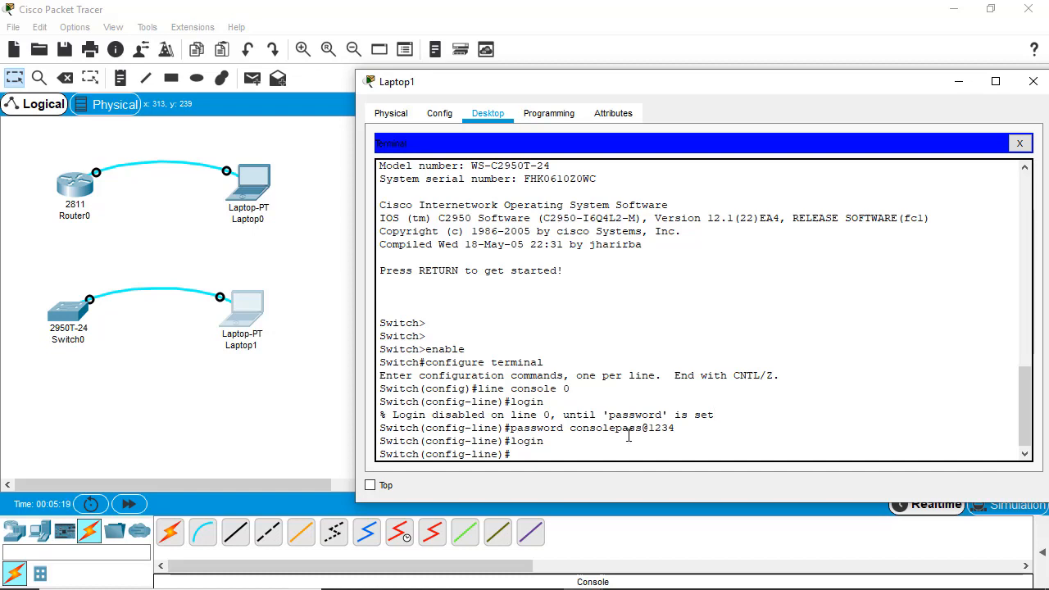
double_click(531, 440)
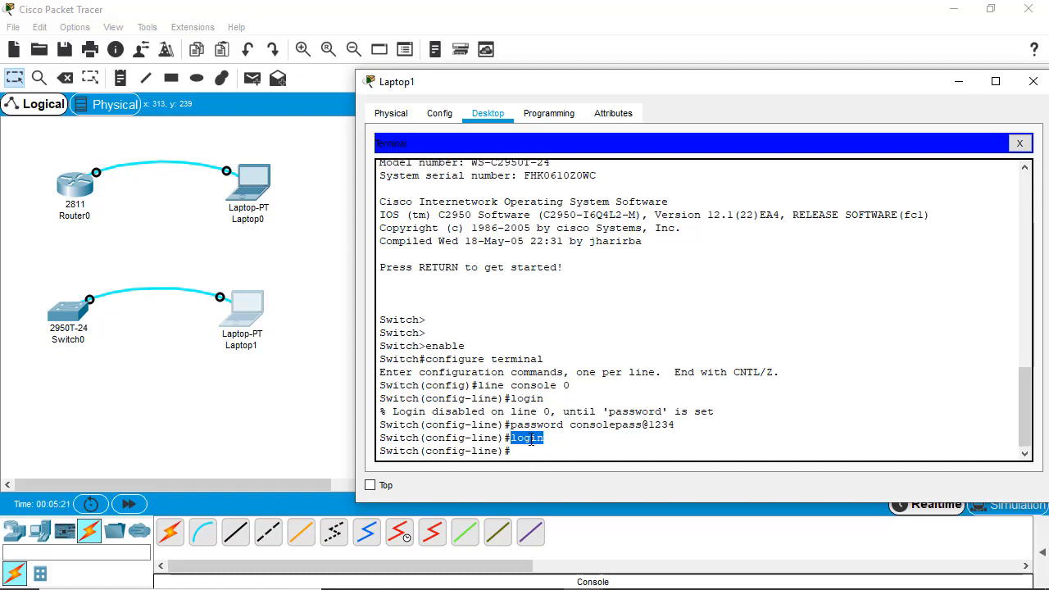
click(529, 446)
- Exit line configuration back to the Switch(config)# prompt
text(ei)
key(BackSpace)
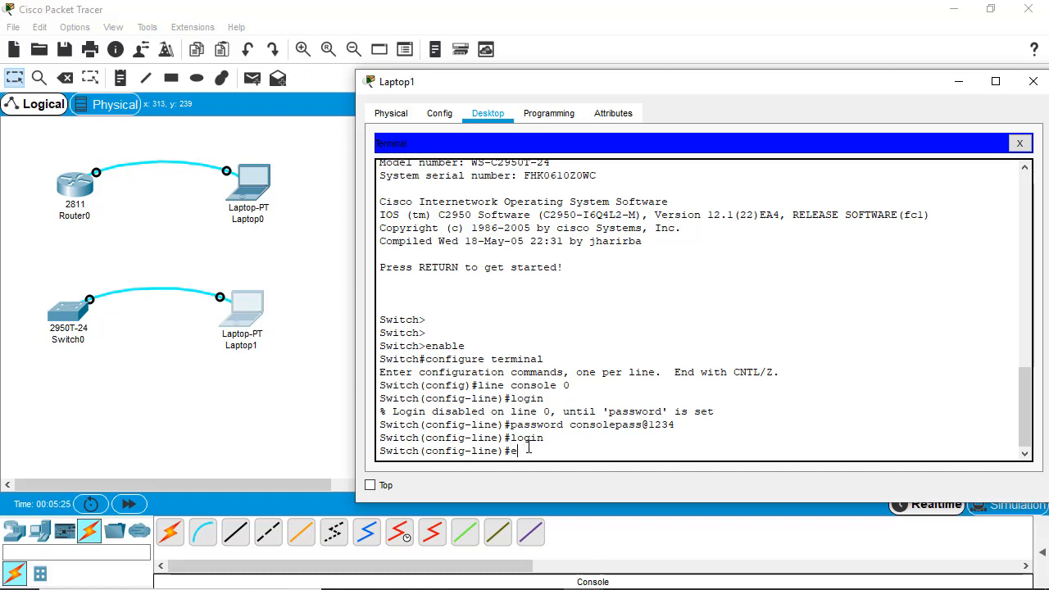
text(xit)
key(Return)
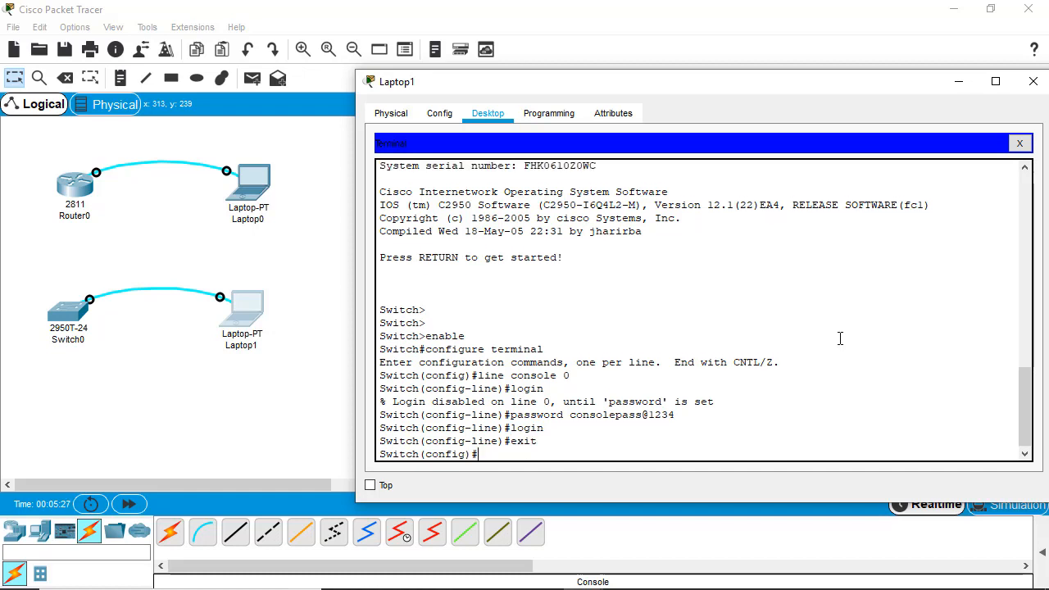
key(Return)
key(Return)
key(Return)
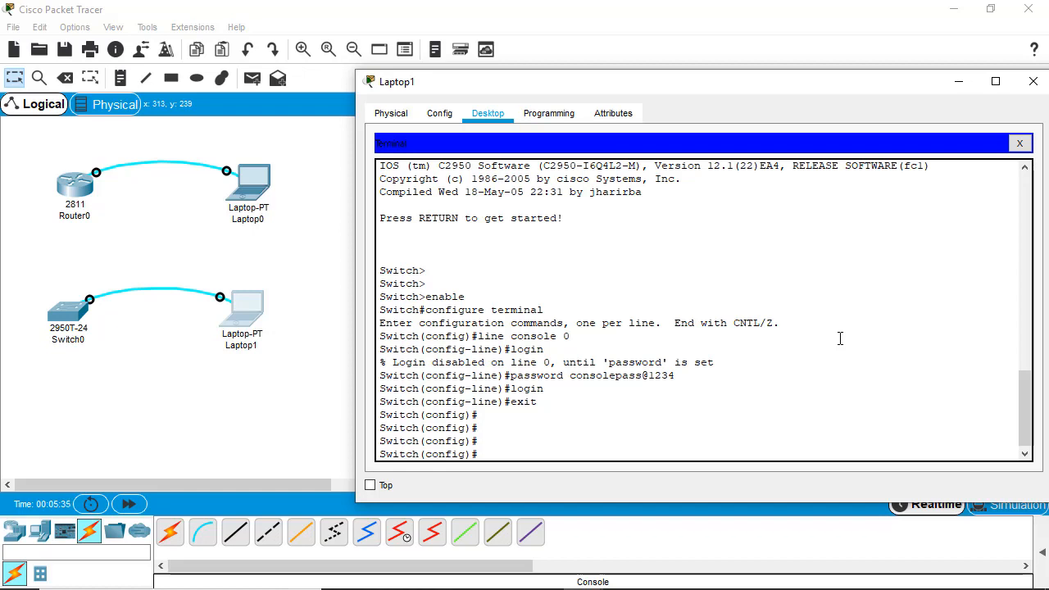
- Set the switch's enable password and exit configuration mode to privileged mode
text(enable password admin@12)
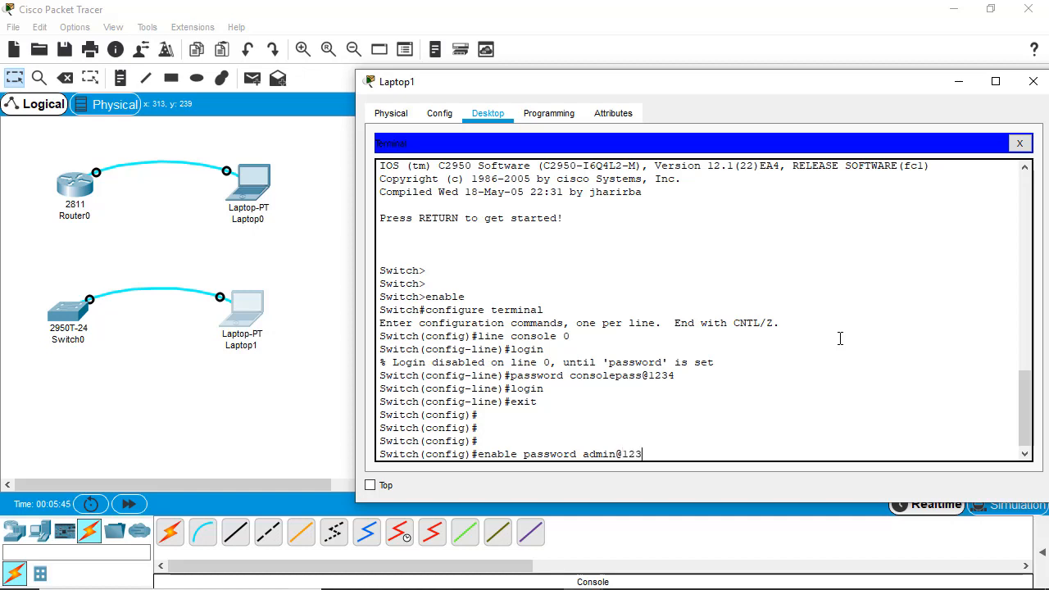
text(3)
key(Return)
text(exit)
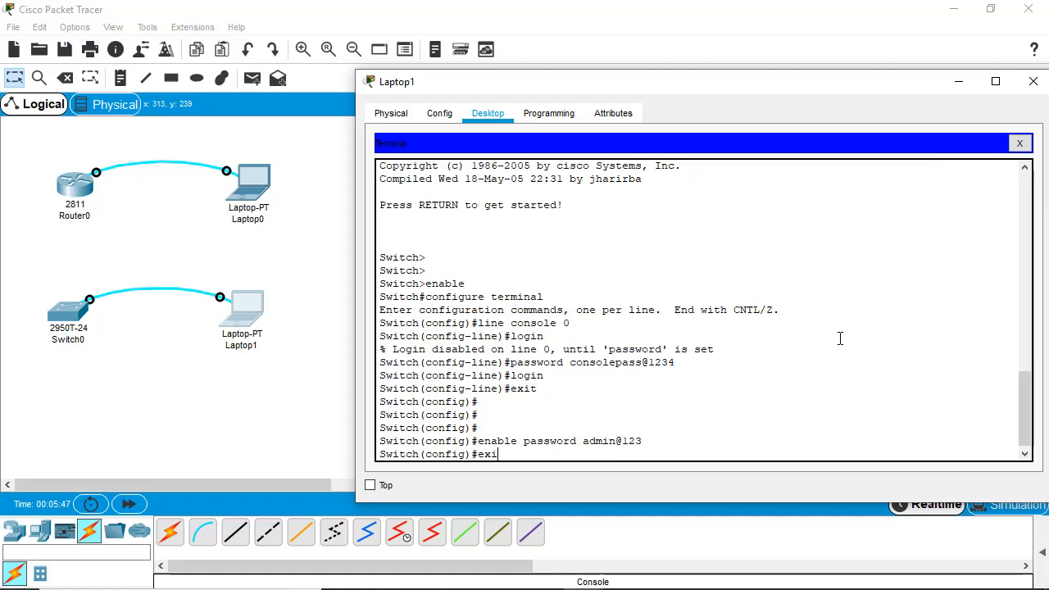
key(Return)
- Save the configuration with copy running-config startup-config, accepting the default filename
text(ex)
key(BackSpace)
key(BackSpace)
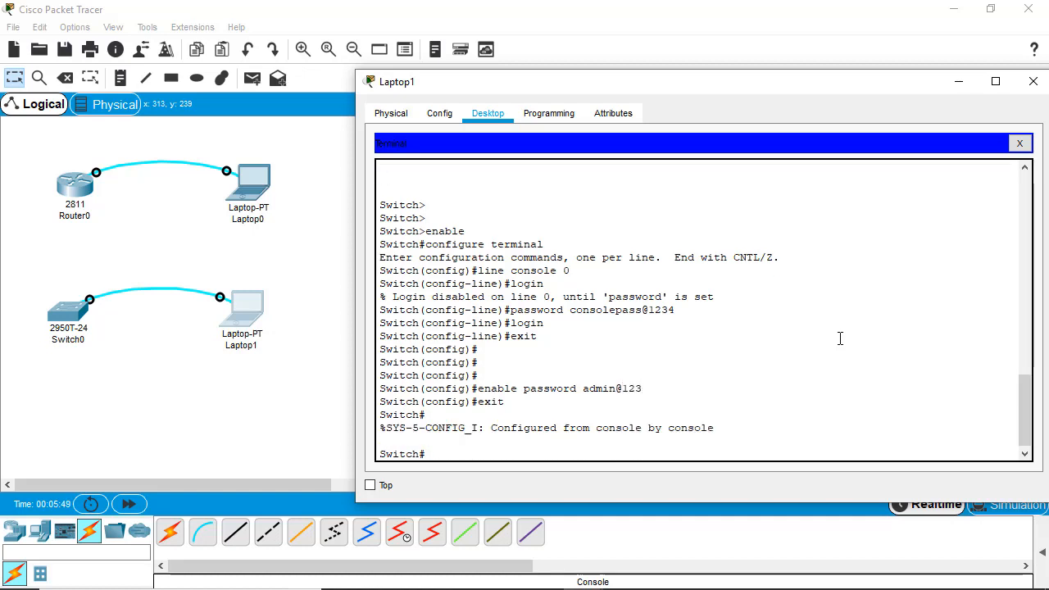
text(copy running-config)
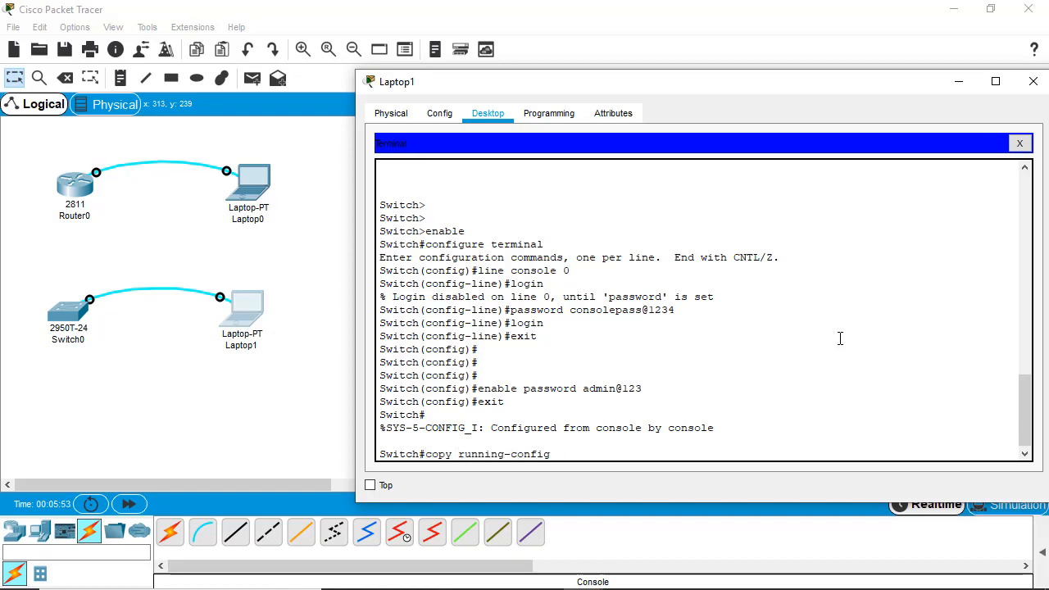
text( startup-config)
key(Return)
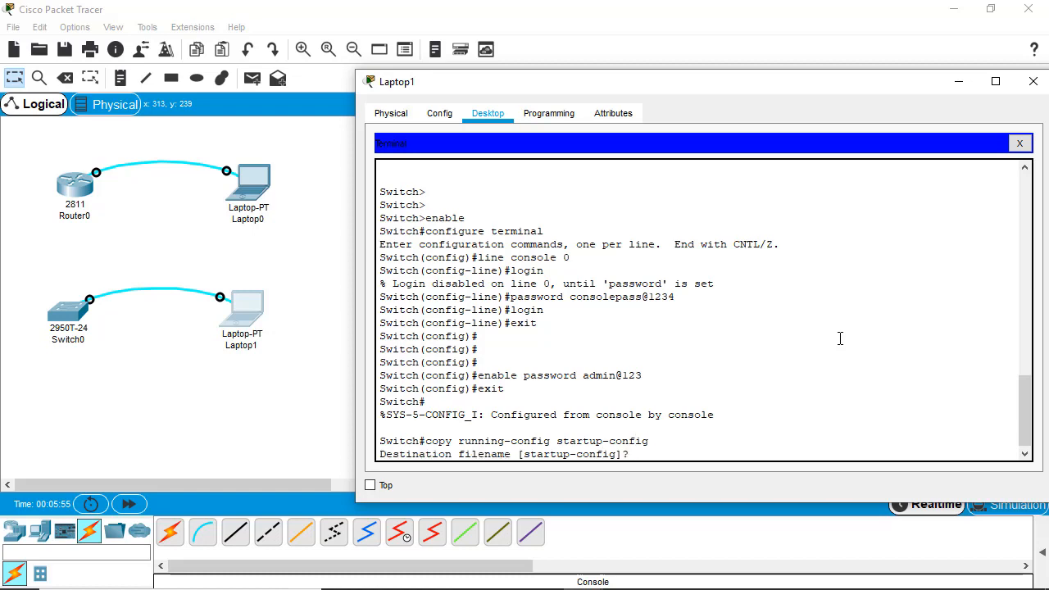
key(Return)
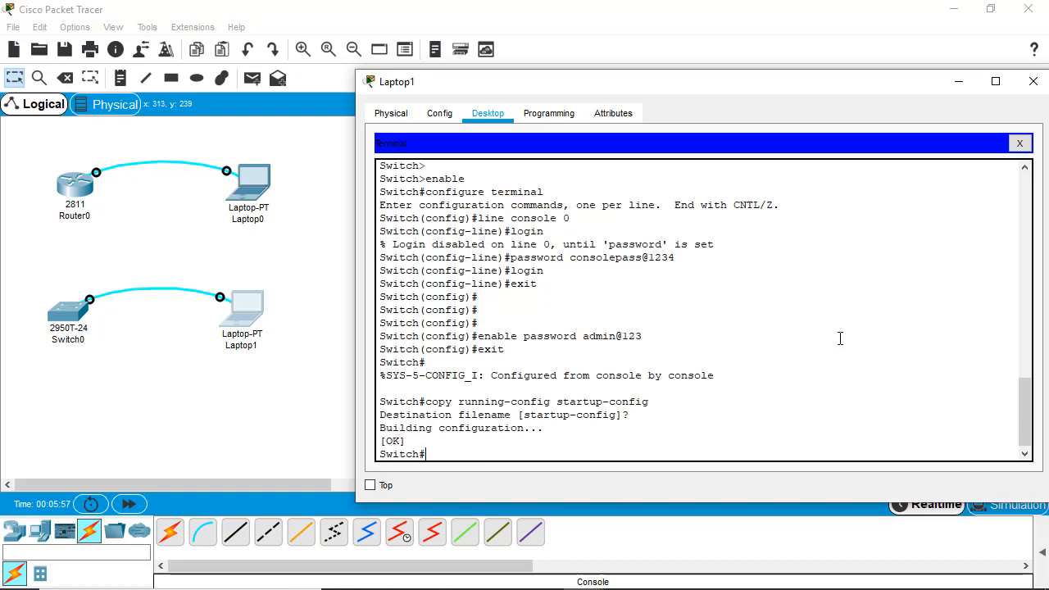
text(reload)
- Reload the switch, log in with the console password, then enter the enable password to reach Switch#
key(Return)
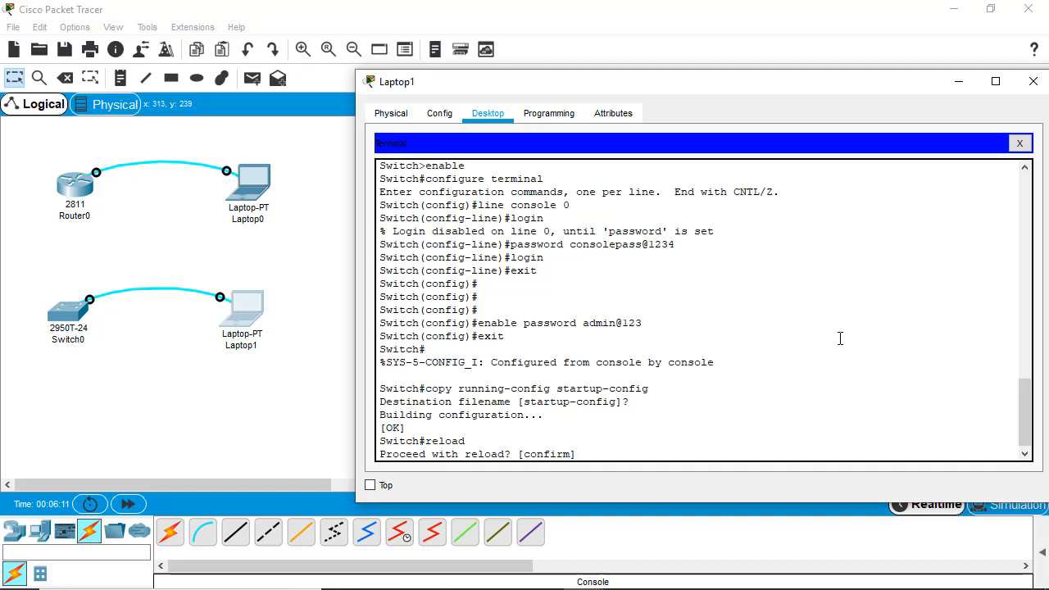
key(Return)
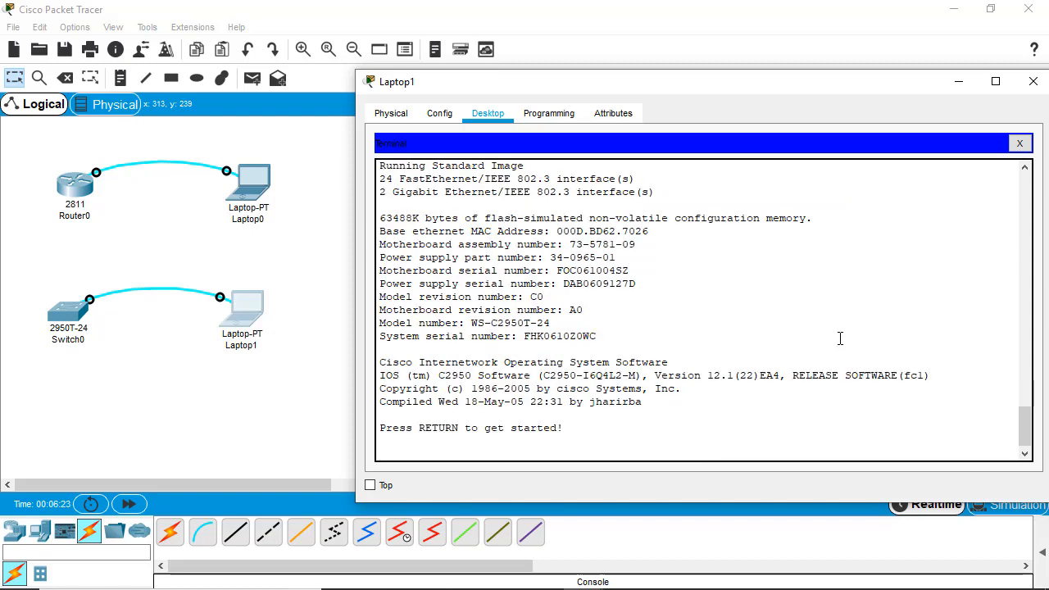
key(Return)
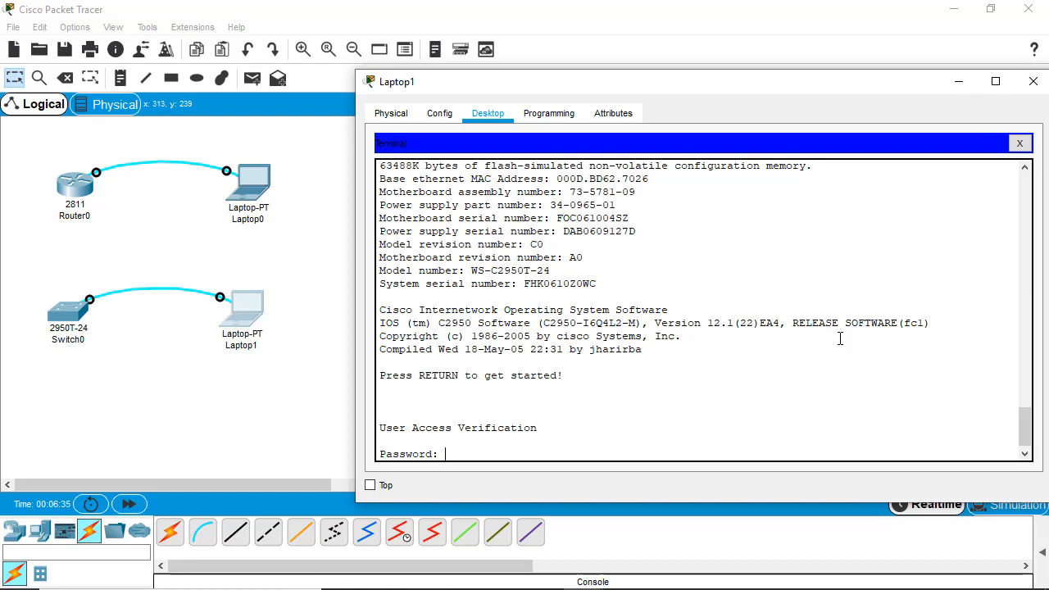
key(Return)
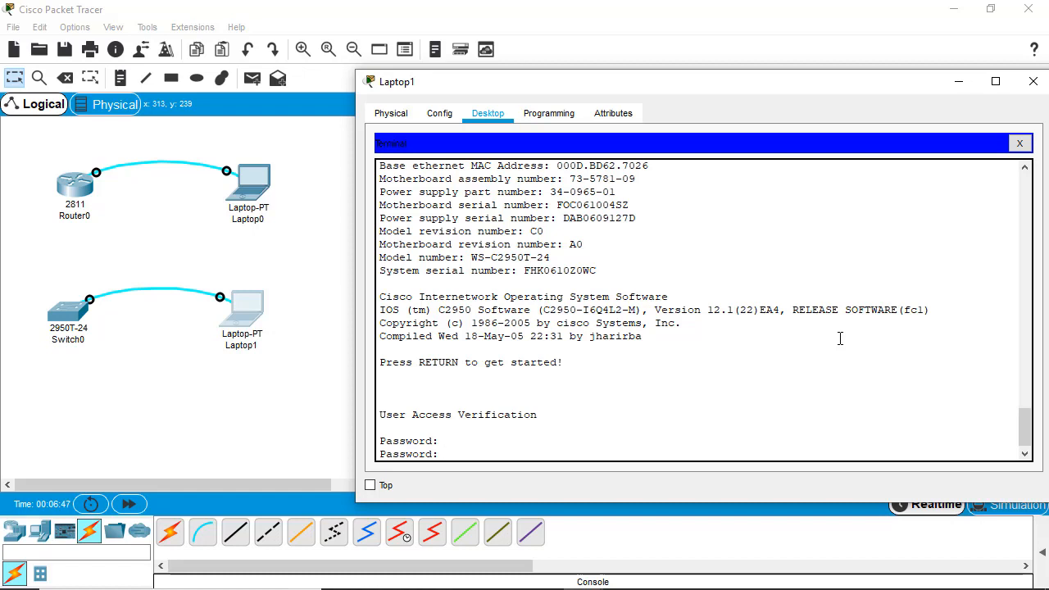
key(Return)
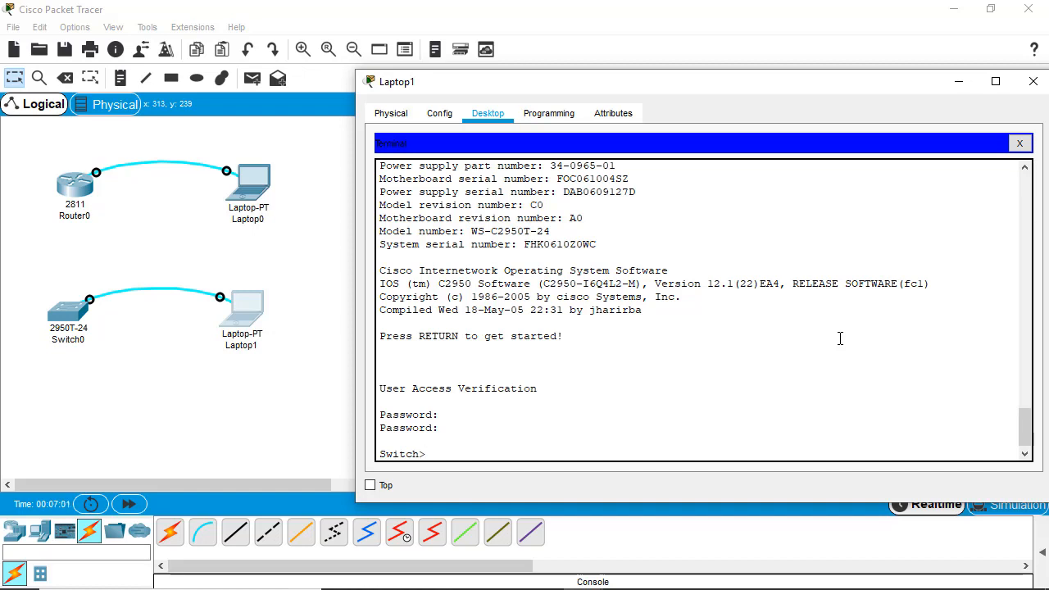
text(enable)
key(Return)
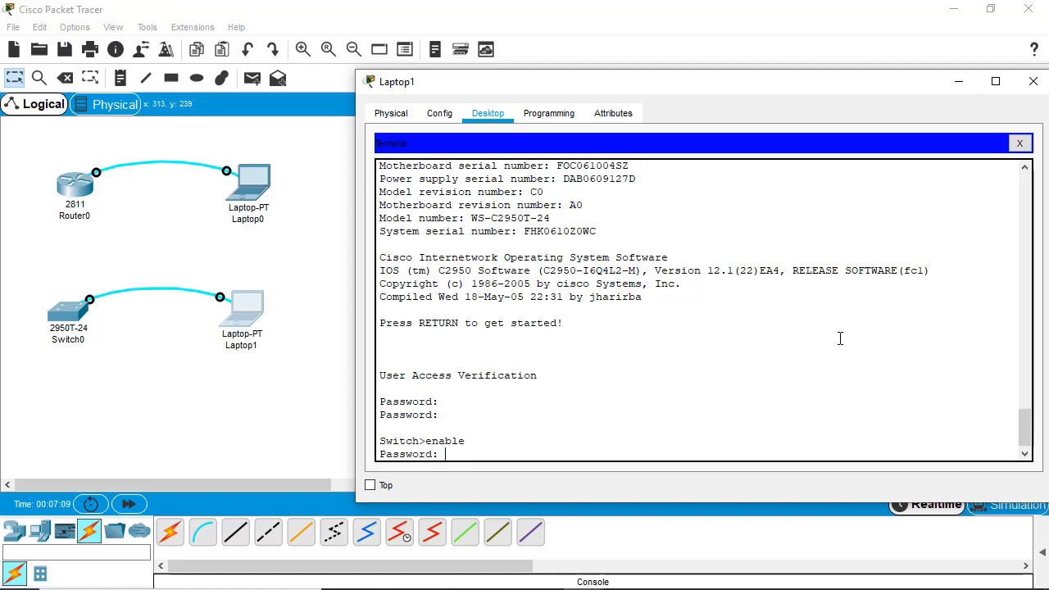
key(Return)
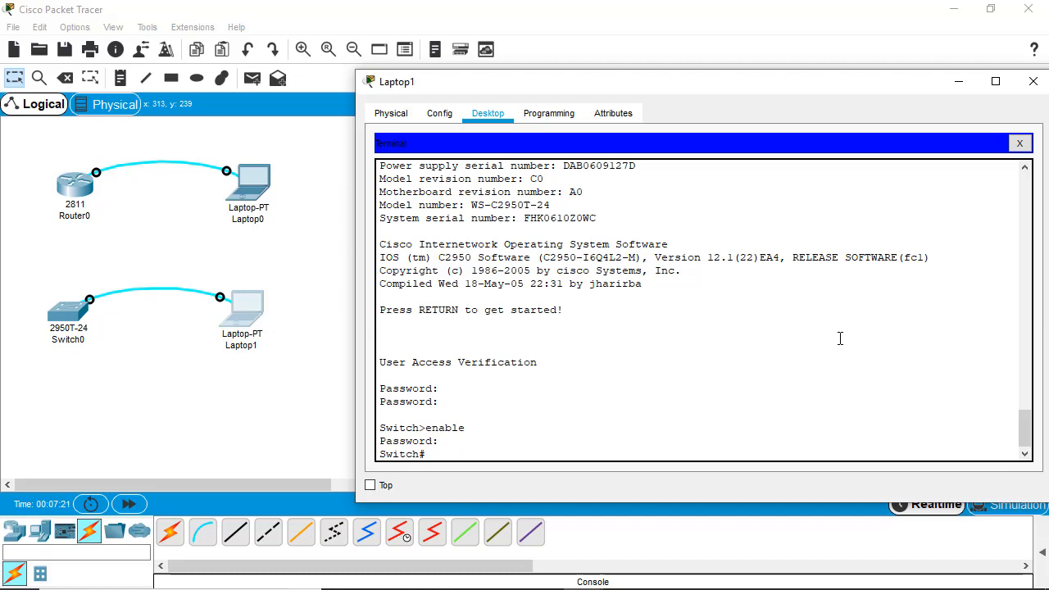
- List the switch's exec commands with ?, then close Laptop1's terminal and window
text(?)
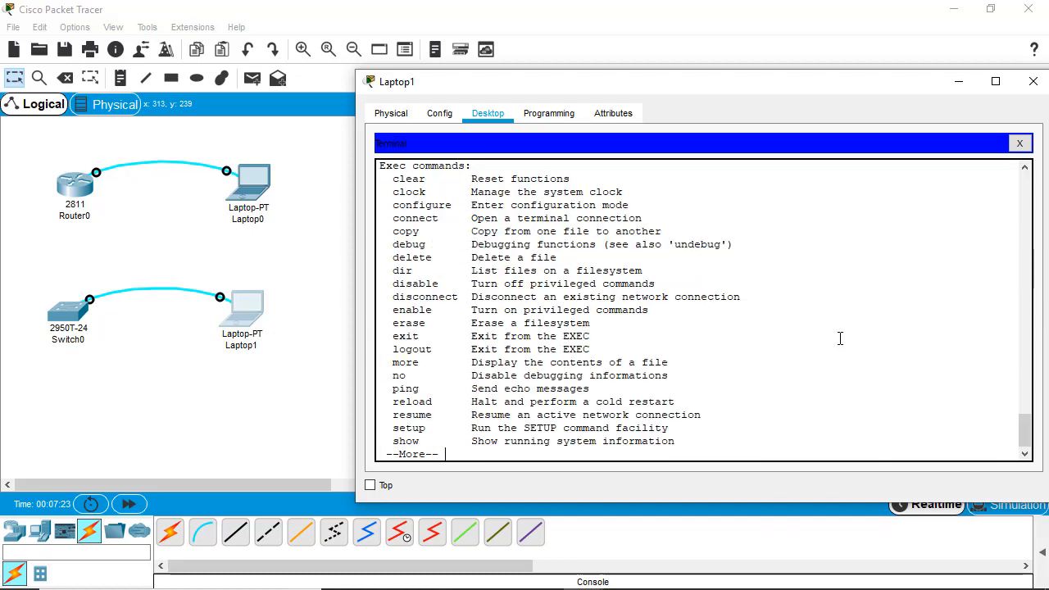
key(Return)
key(Return)
key(Return)
key(Return)
key(Return)
key(Return)
key(Return)
key(Return)
key(Return)
key(Return)
key(Return)
key(Return)
key(Return)
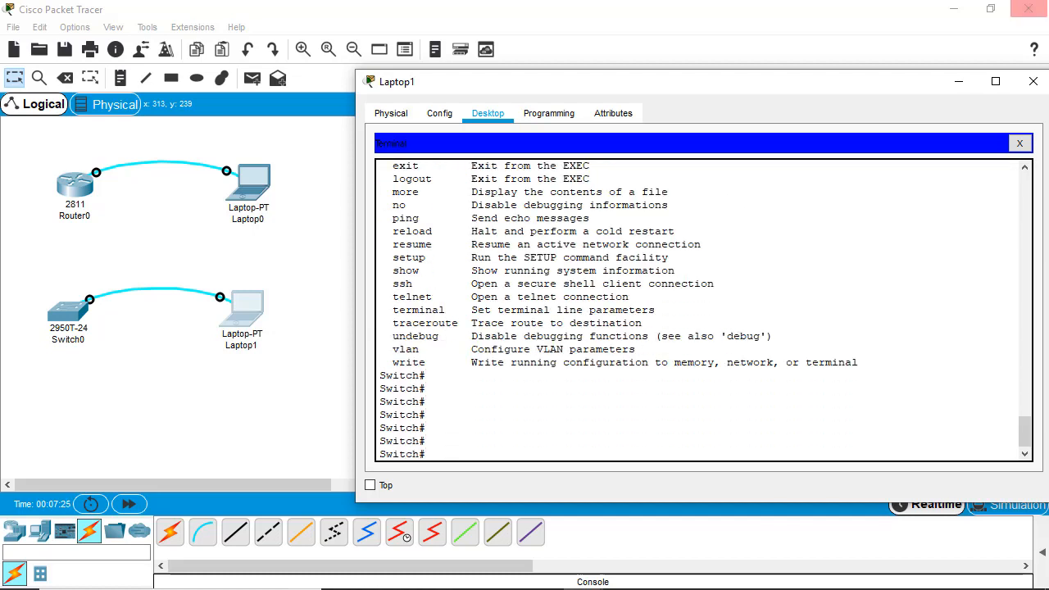
click(1019, 144)
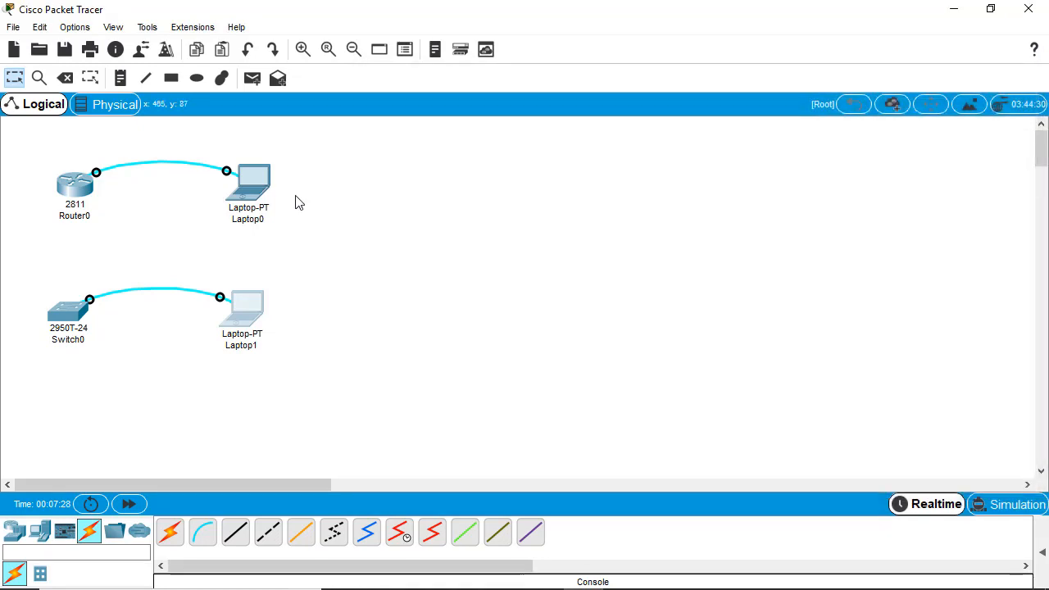
click(1033, 81)
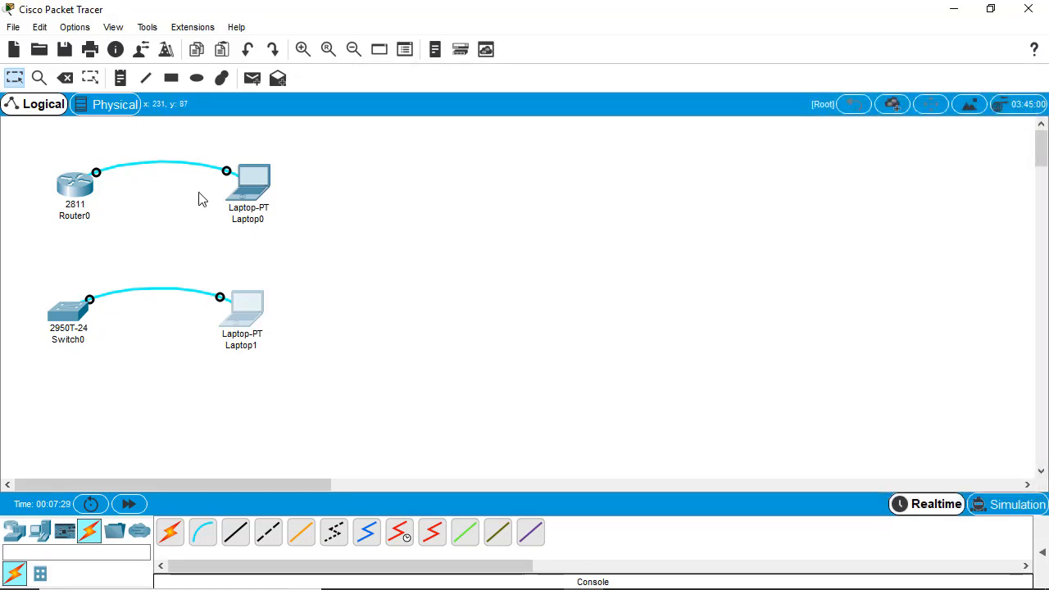
- Reopen Laptop0's Terminal at 9600 baud to reach Router0's Router> prompt
click(248, 190)
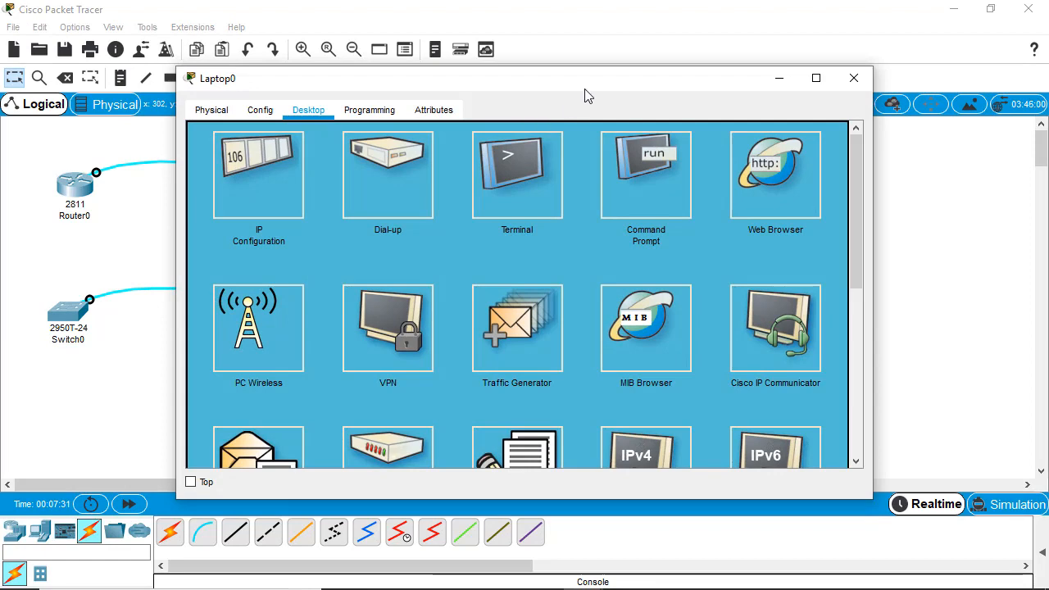
drag(592, 86, 742, 107)
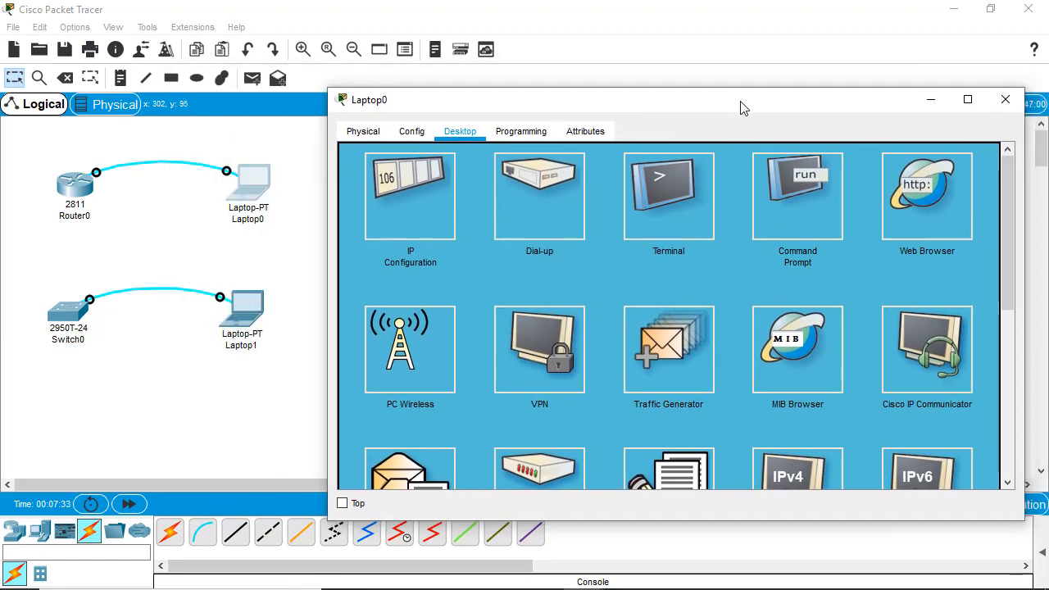
click(674, 204)
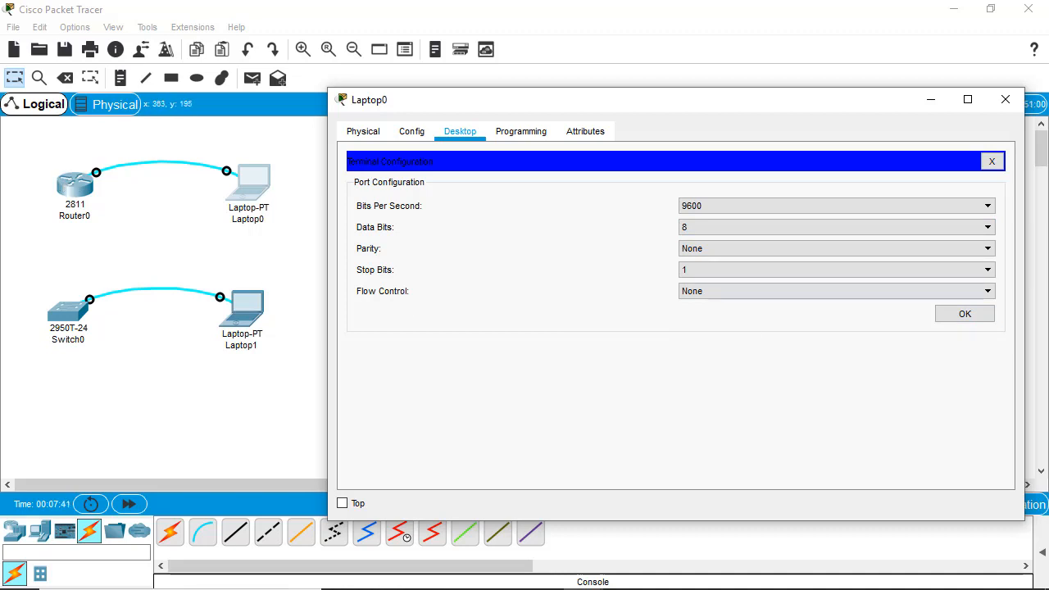
click(965, 316)
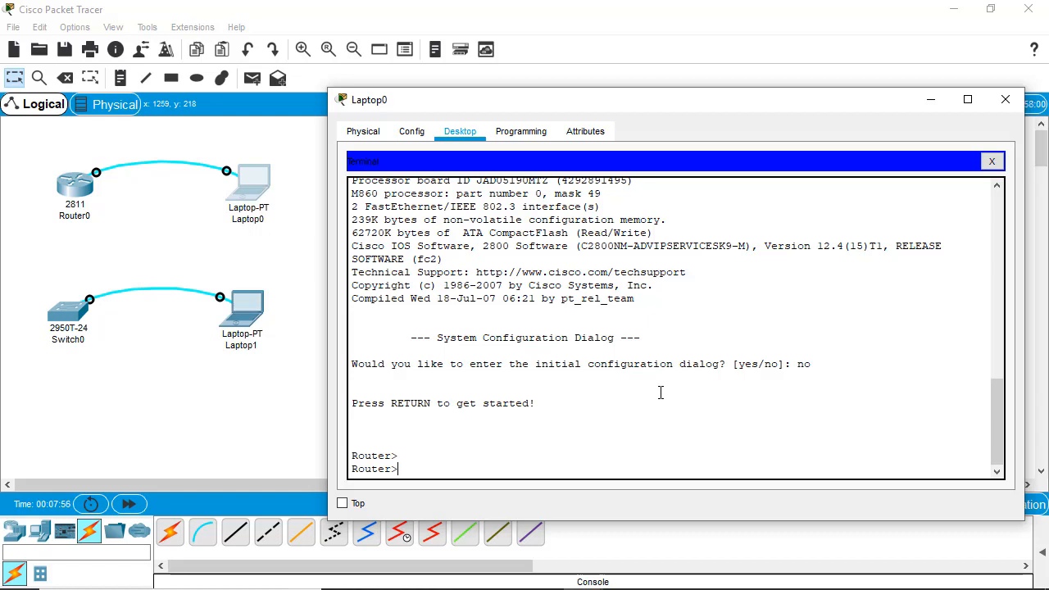
- Enter privileged and global configuration mode on Router0 and open line console 0
text(enable)
key(Return)
text(confi)
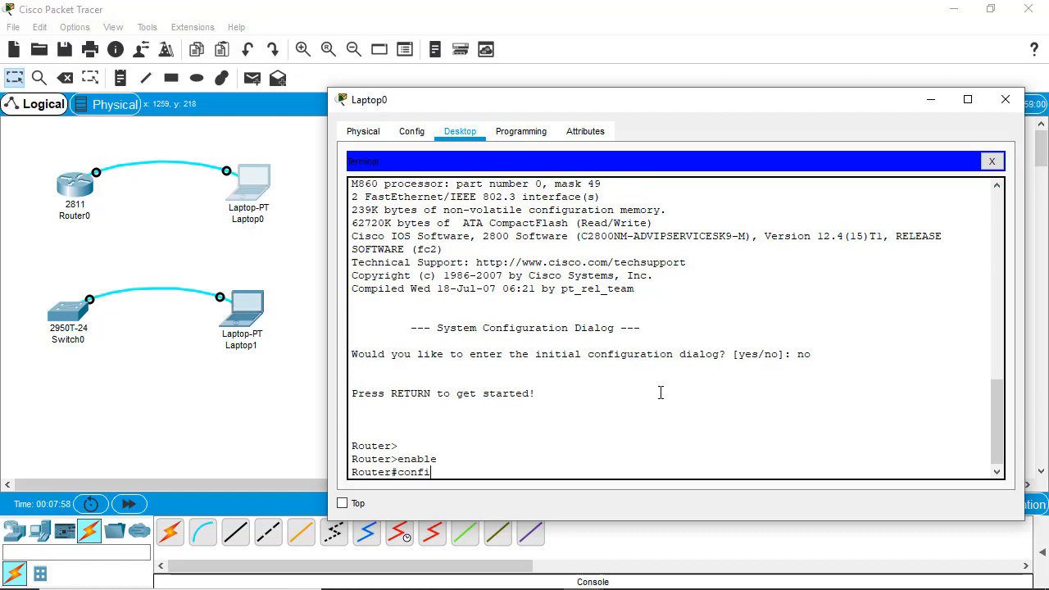
text(gure ter)
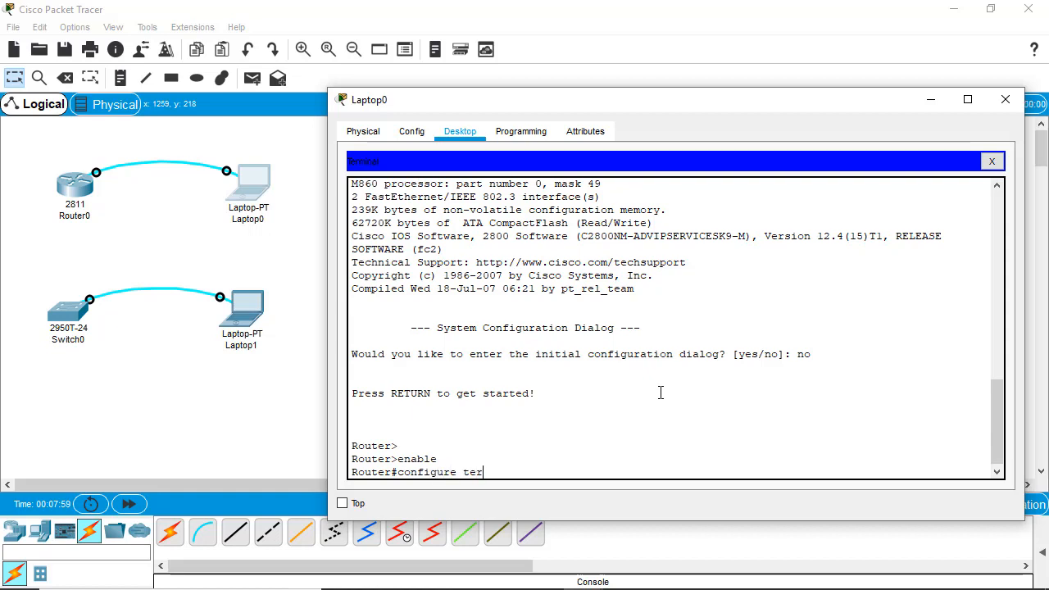
text(mi)
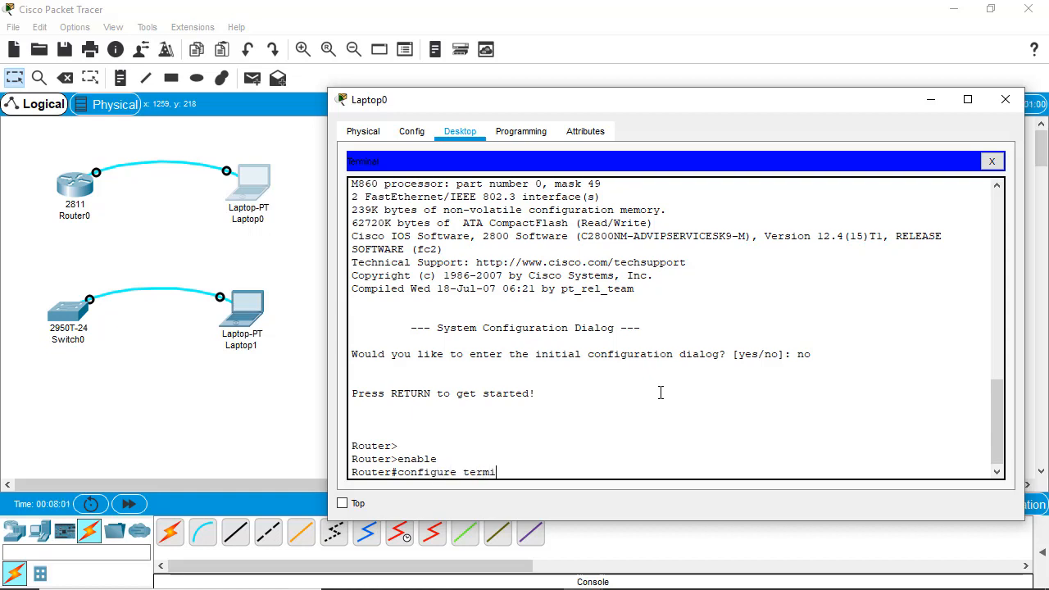
text(nal)
key(Return)
text(line)
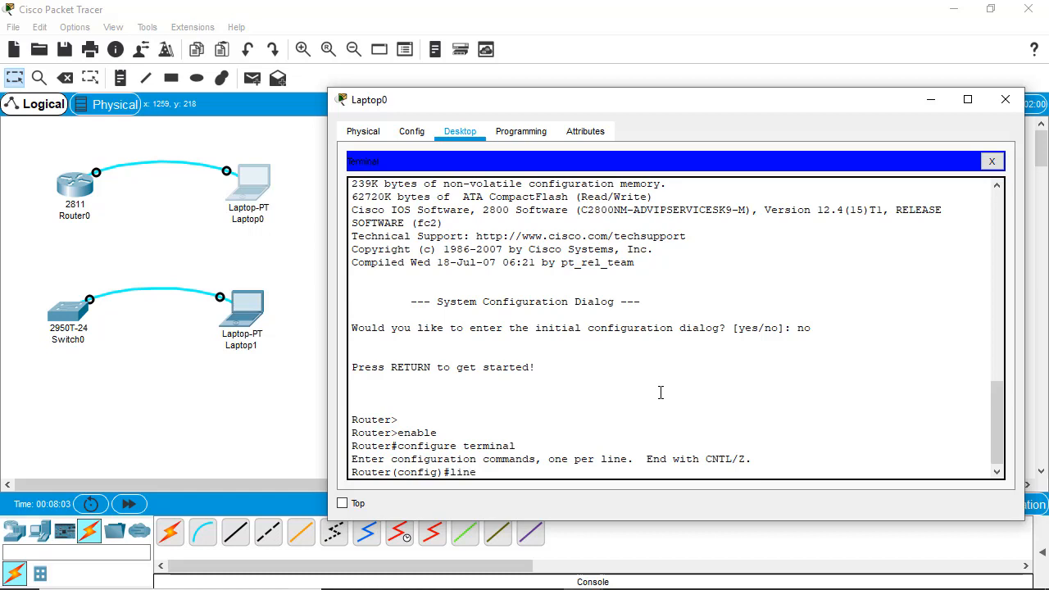
text(c)
text(console 0)
key(Return)
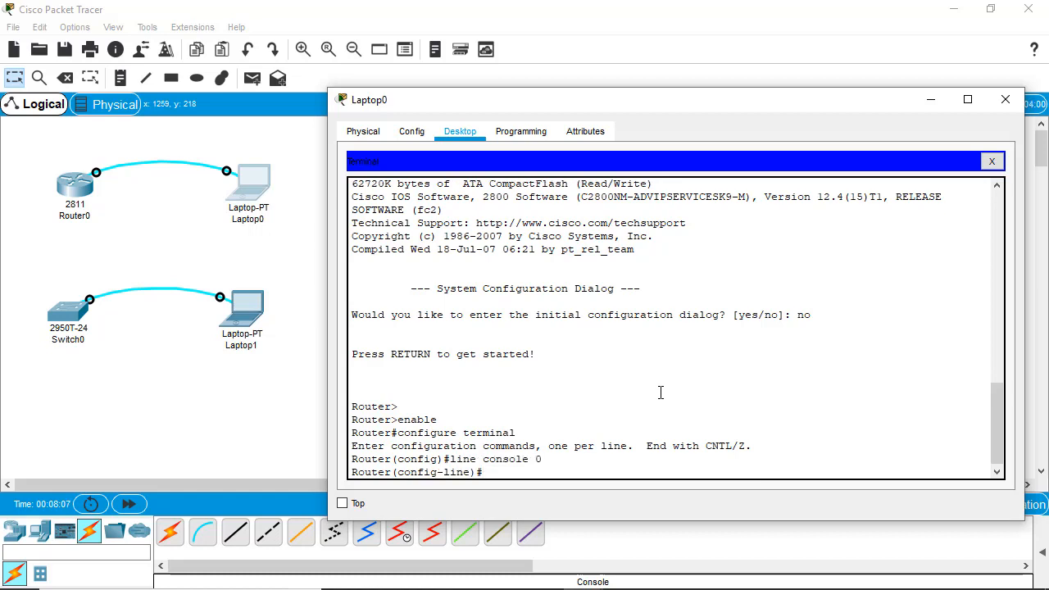
- Set a console line password, require login on it, and exit the line configuration
text(password router)
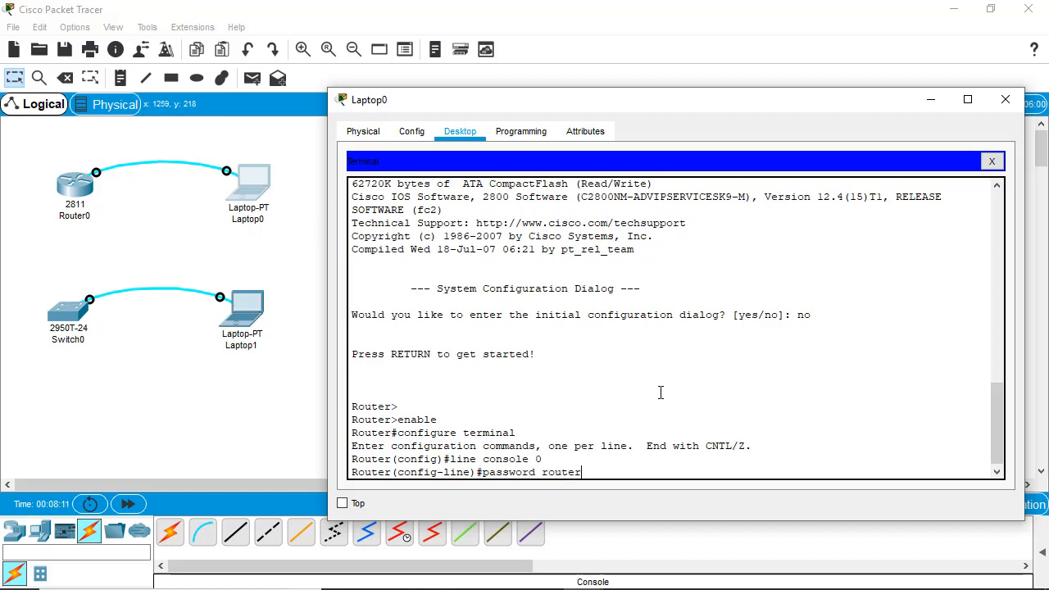
key(BackSpace)
key(BackSpace)
key(BackSpace)
key(BackSpace)
key(BackSpace)
key(BackSpace)
text(consolerouter@12)
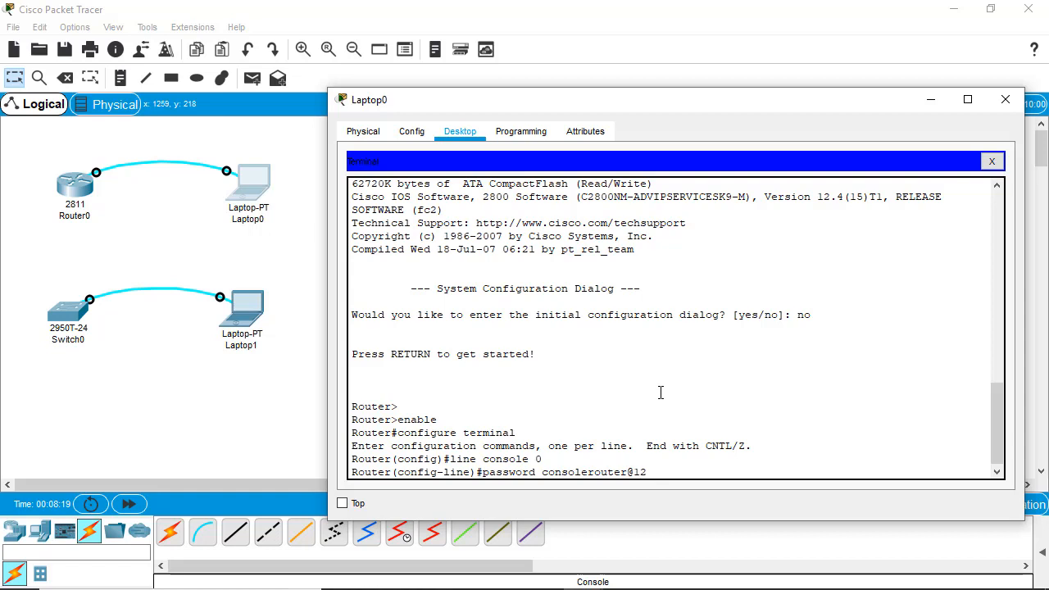
text(3)
key(Return)
text(er(config-line)#e)
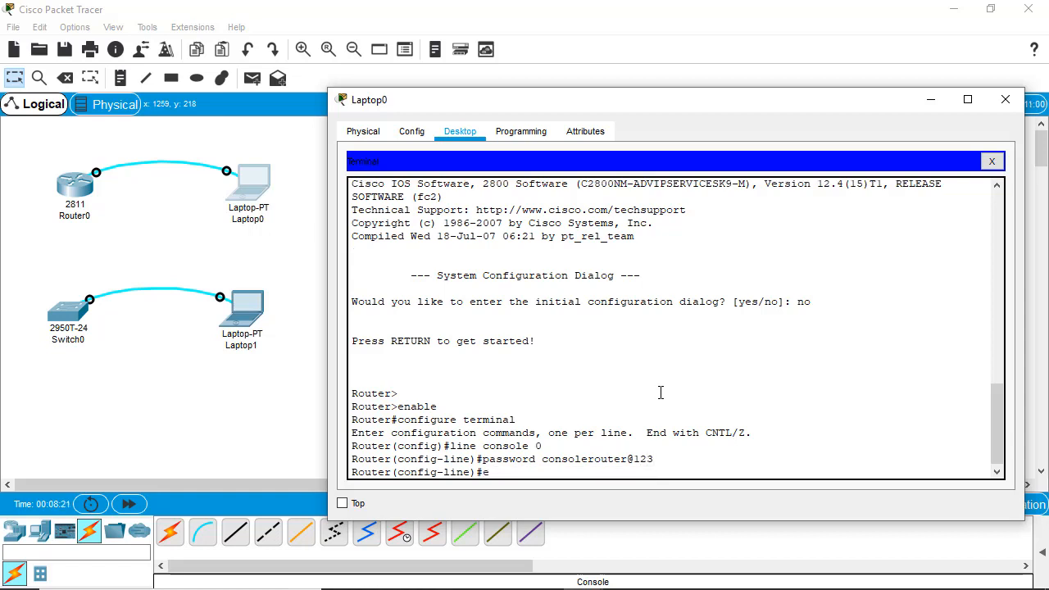
key(BackSpace)
text(login)
key(Return)
text(exit)
key(Return)
key(Return)
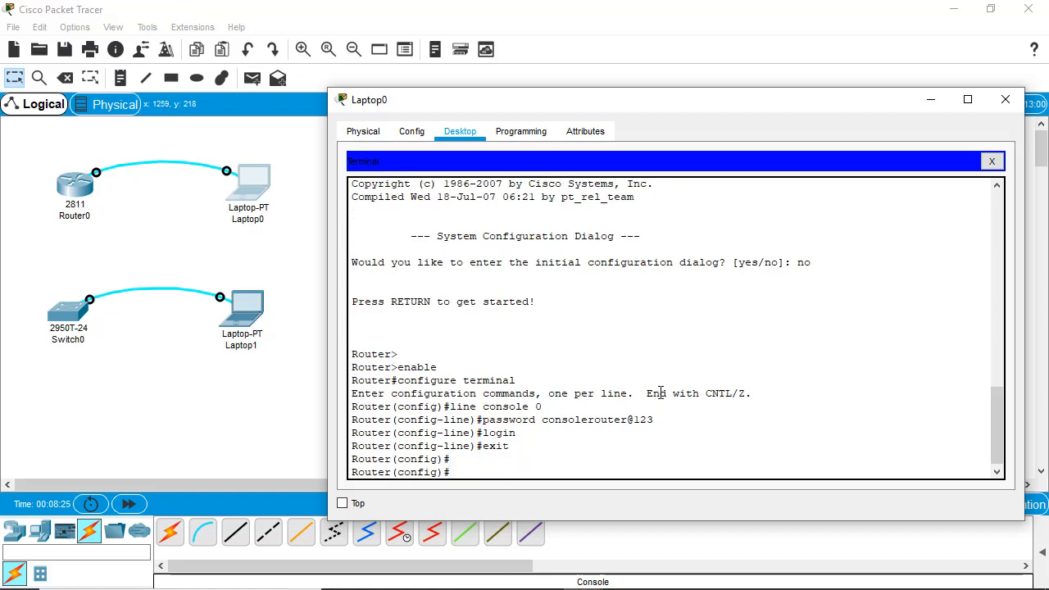
- Set the router's enable password and return to Router#
text(enable password admin@123)
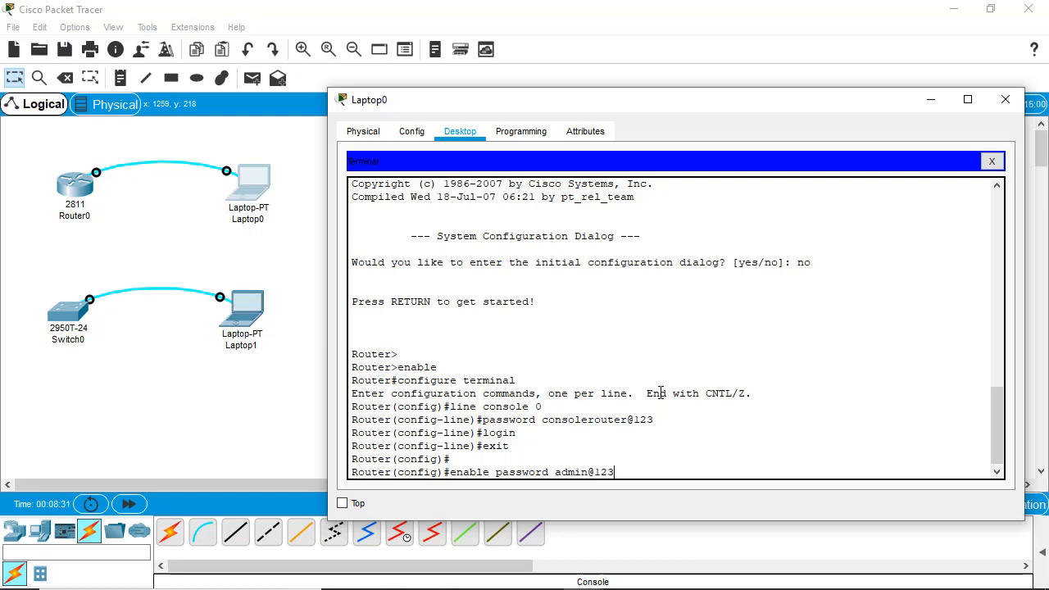
key(Return)
text(exit)
key(Return)
key(Return)
text(c)
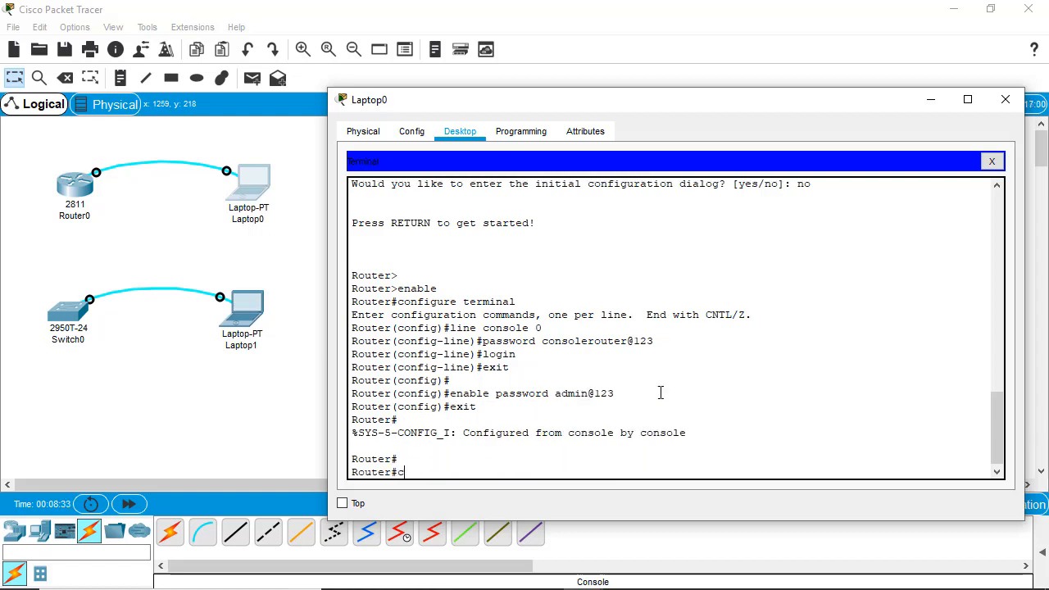
text(opy running-config star)
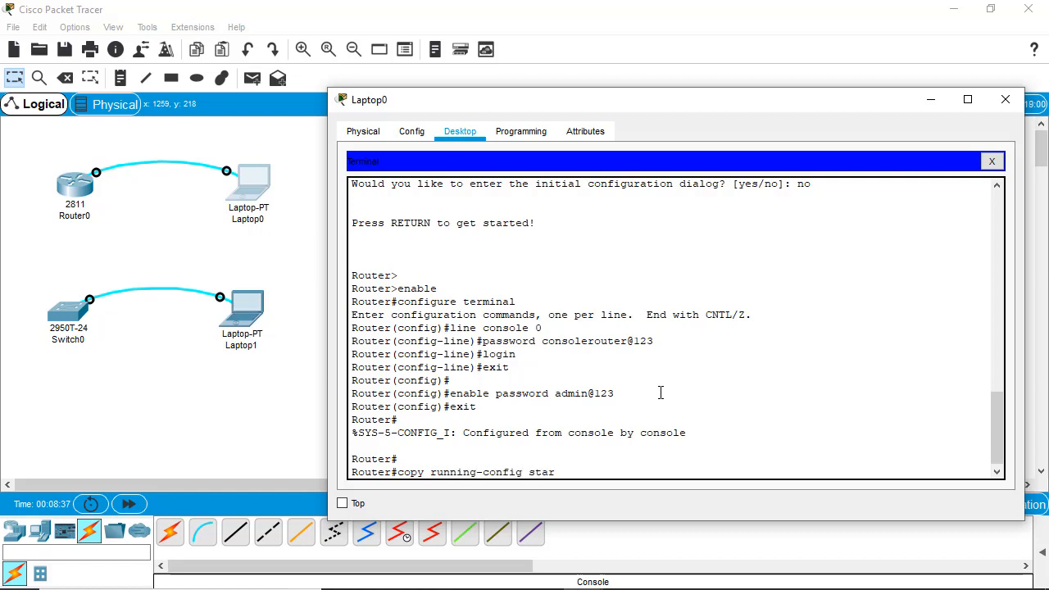
text(tup-config)
- Copy running-config to startup-config with the default filename, then reload Router0 and confirm
key(Return)
key(Return)
key(Return)
text(re)
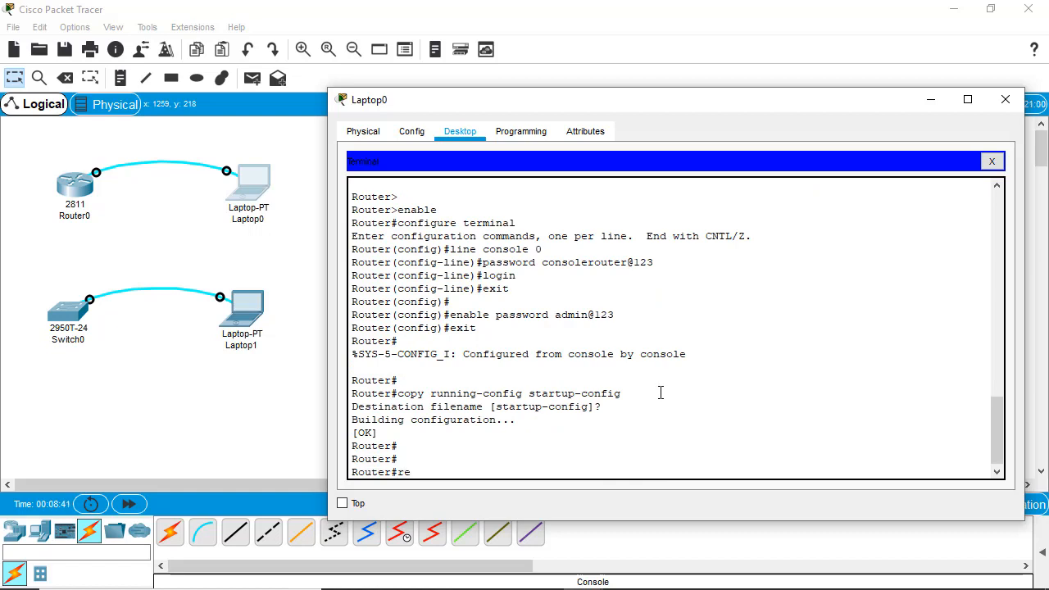
text(load)
key(Return)
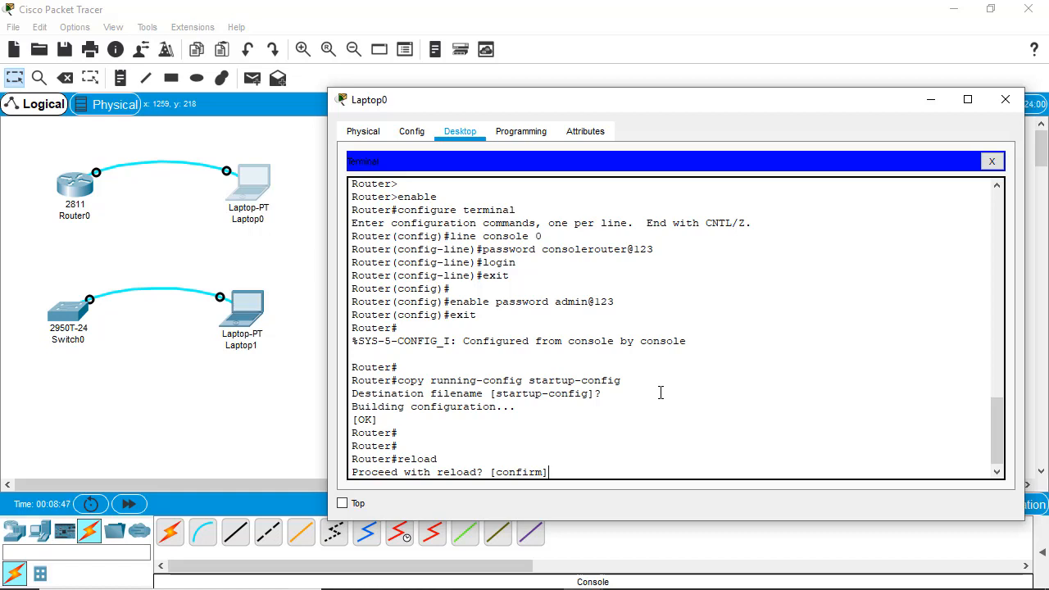
key(Return)
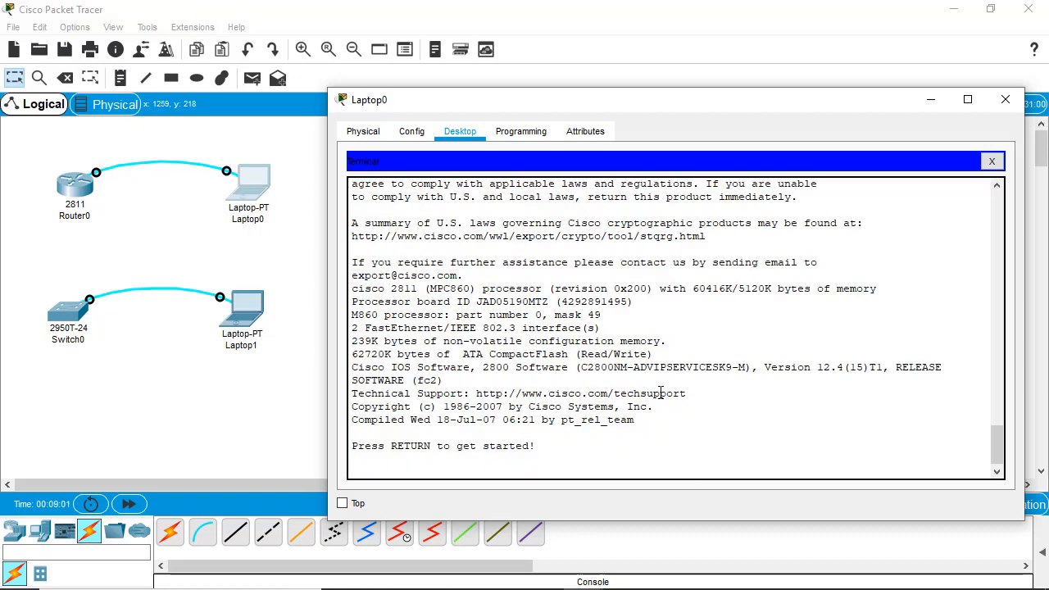
- Log in with the console password, reach Router# with the enable password, then close the terminal
key(Return)
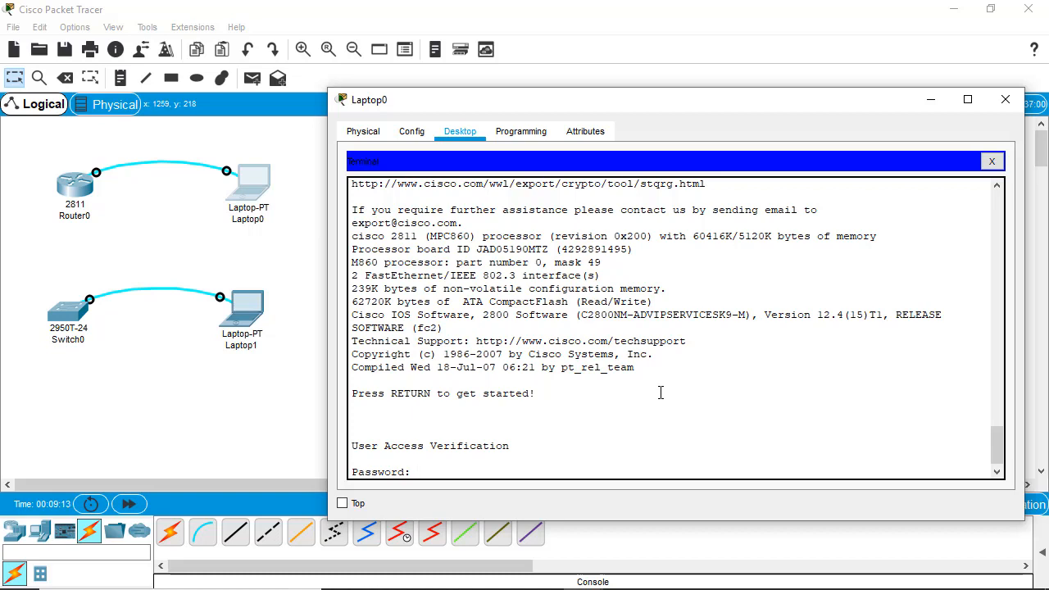
key(Return)
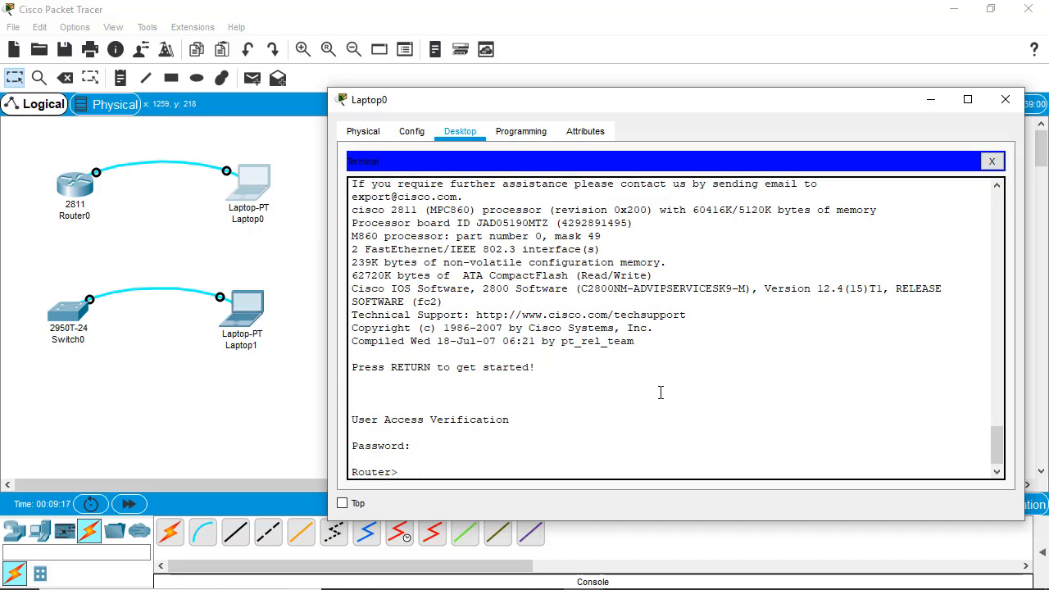
text(enable)
key(Return)
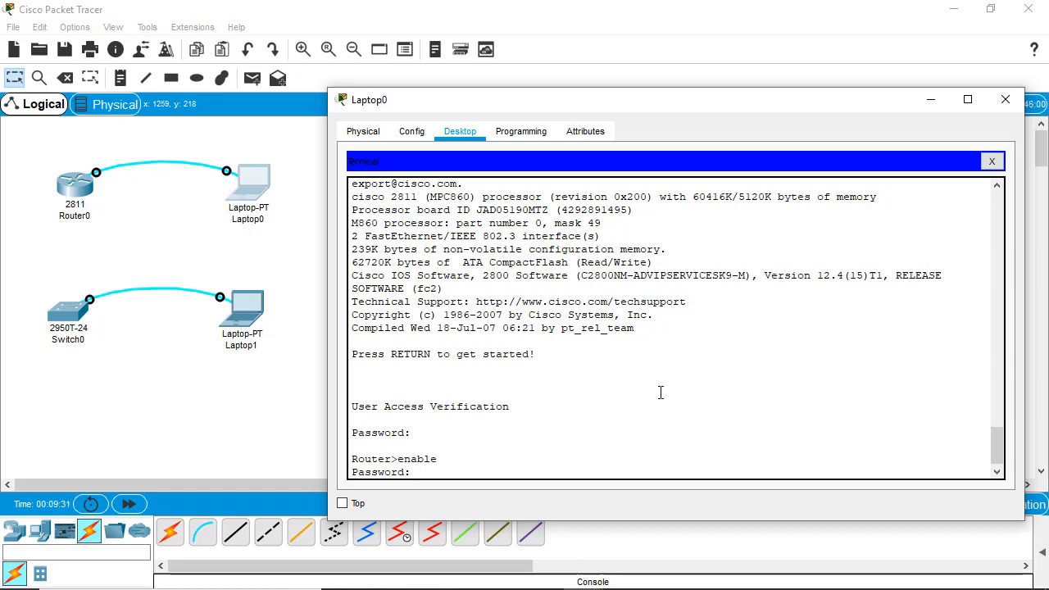
key(Return)
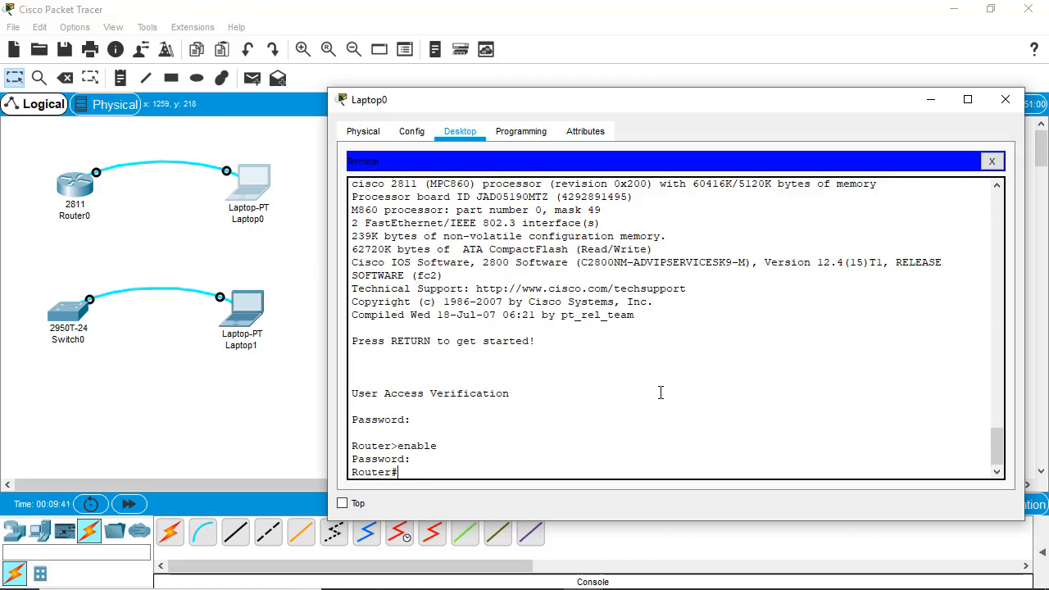
click(994, 162)
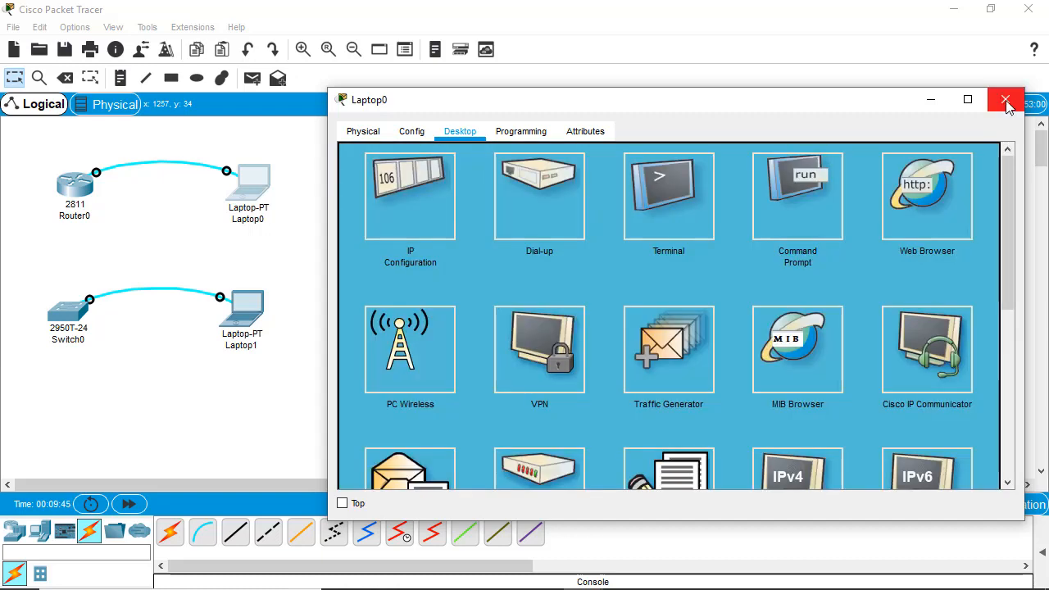
- Close the Laptop0 device window to return to the topology view
click(1006, 100)
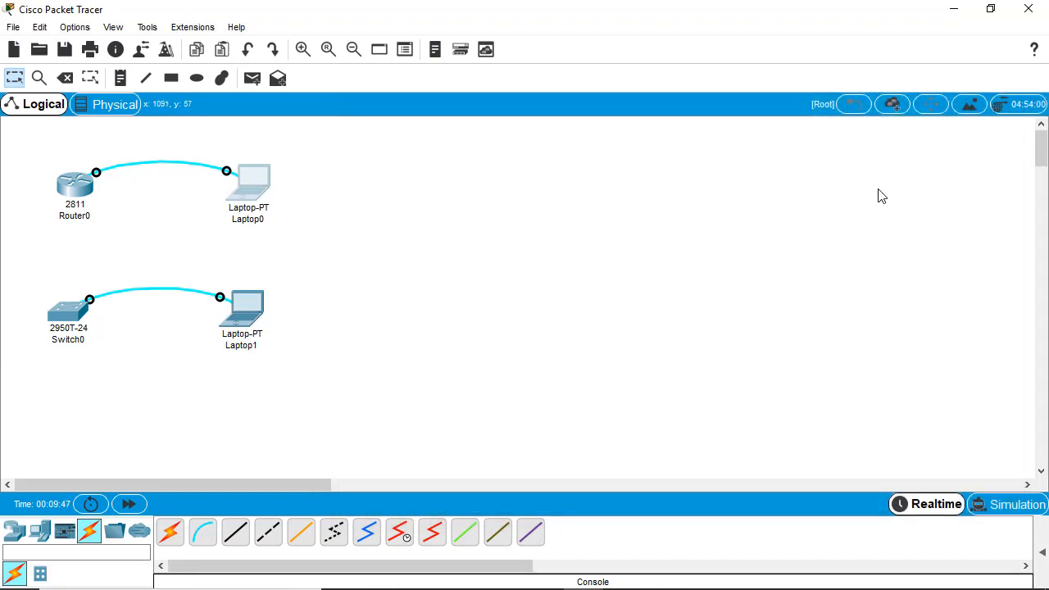